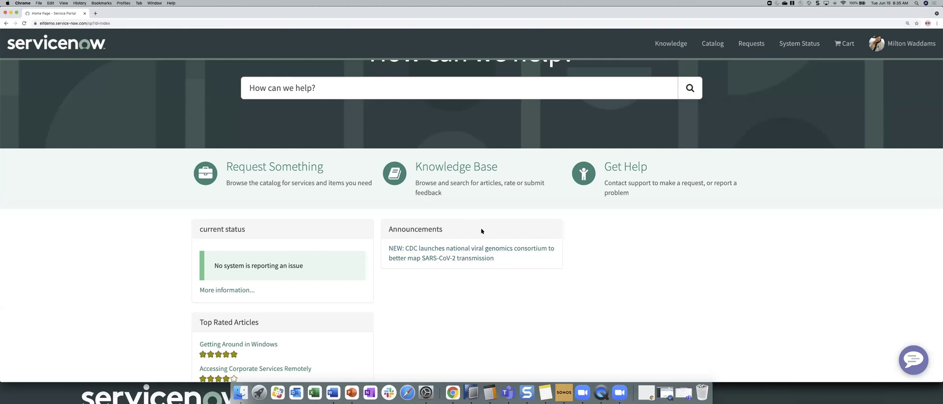
- Submit a Create Incident request from the service catalog with urgency 1 - High and the description "My printer is not working"
{"action": "left_click", "coordinate": [307, 179]}
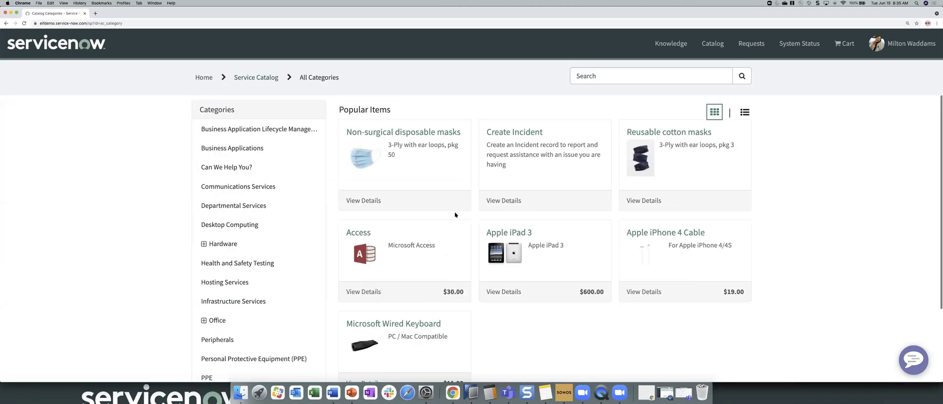
{"action": "left_click", "coordinate": [519, 131]}
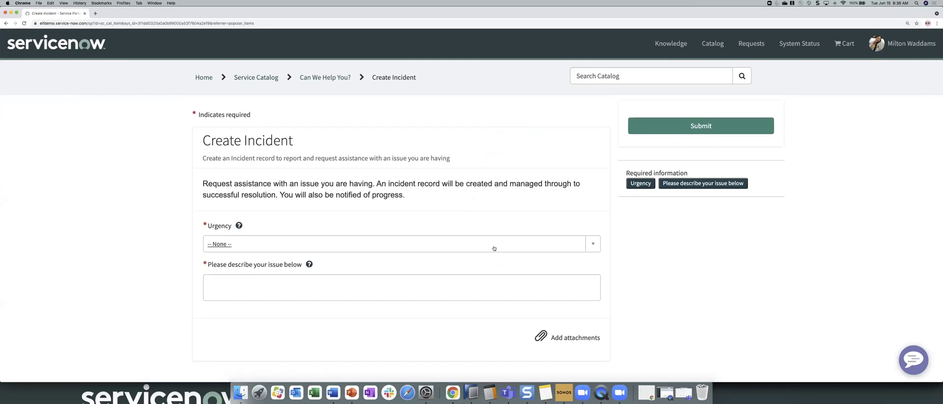
{"action": "left_click", "coordinate": [486, 249]}
{"action": "left_click", "coordinate": [374, 291]}
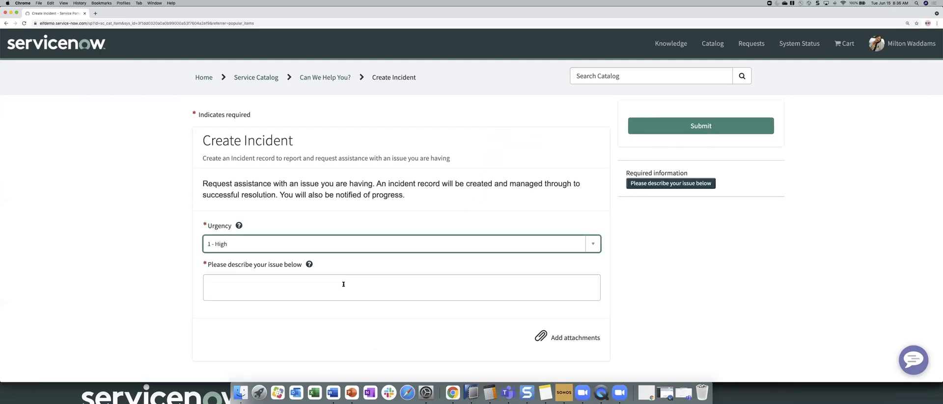
{"action": "left_click", "coordinate": [336, 285]}
{"action": "type", "text": "My "}
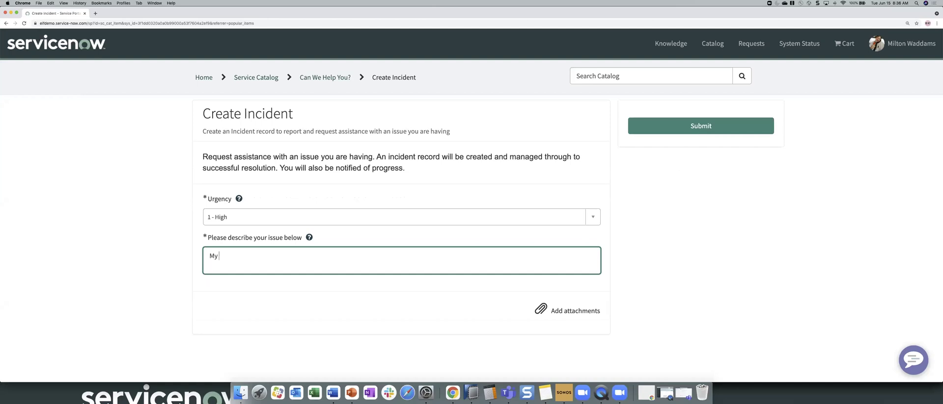
{"action": "type", "text": "printer is not working"}
{"action": "left_click", "coordinate": [704, 124]}
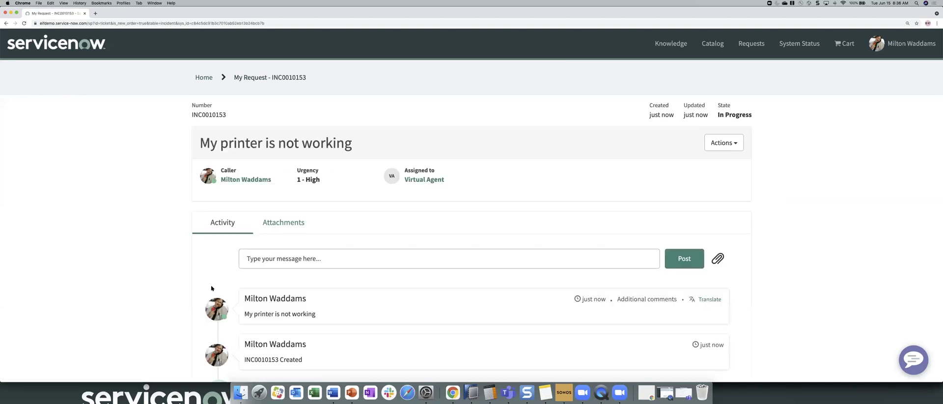
{"action": "scroll", "coordinate": [412, 218], "scroll_direction": "down", "scroll_amount": 1}
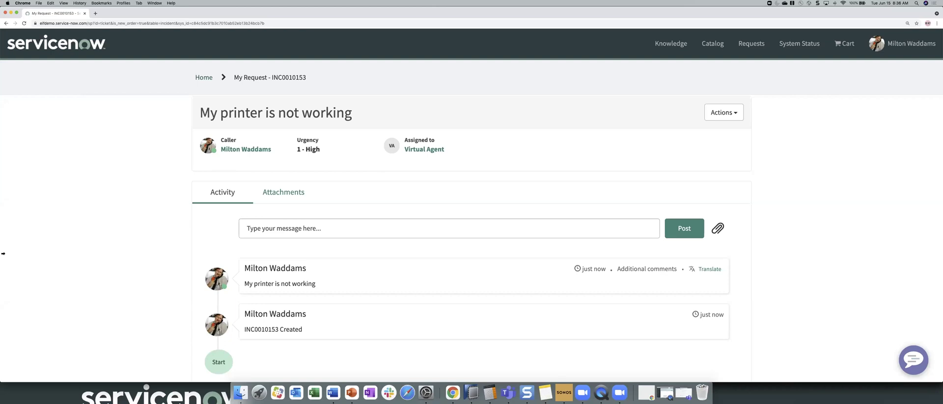
- Narrow the submitted request's browser window and bring forward the admin window beside it, looking through its navigator
{"action": "left_click_drag", "start_coordinate": [325, 272], "coordinate": [426, 280]}
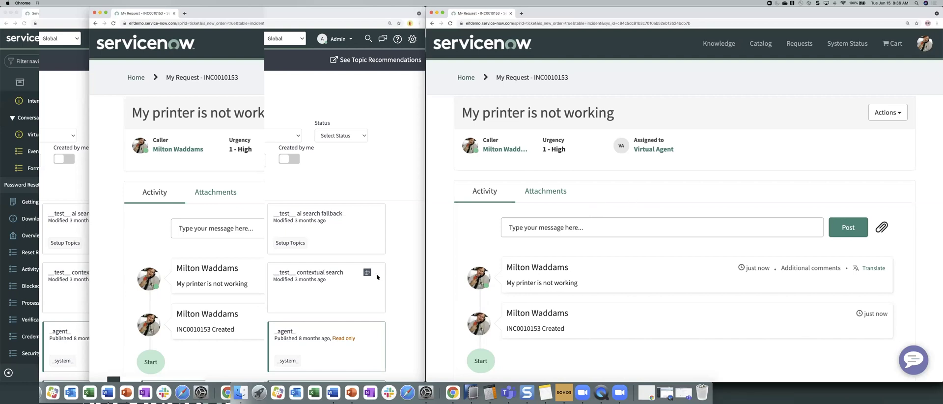
{"action": "left_click", "coordinate": [41, 224]}
{"action": "scroll", "coordinate": [39, 222], "scroll_direction": "down", "scroll_amount": 5}
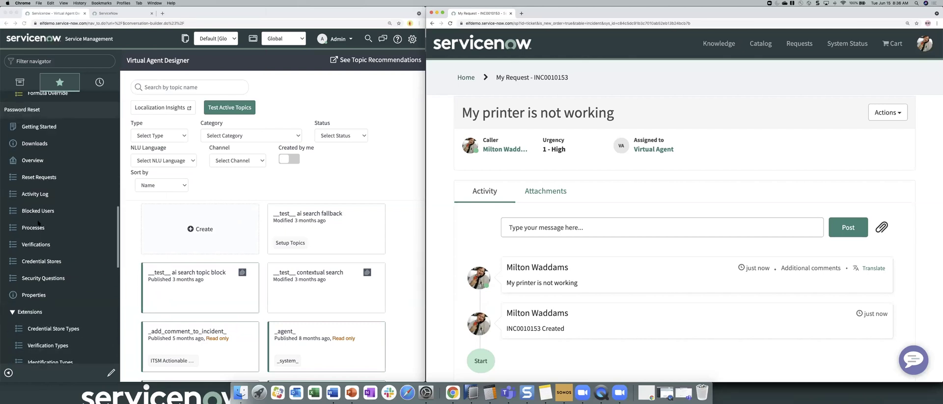
{"action": "scroll", "coordinate": [38, 222], "scroll_direction": "up", "scroll_amount": 15}
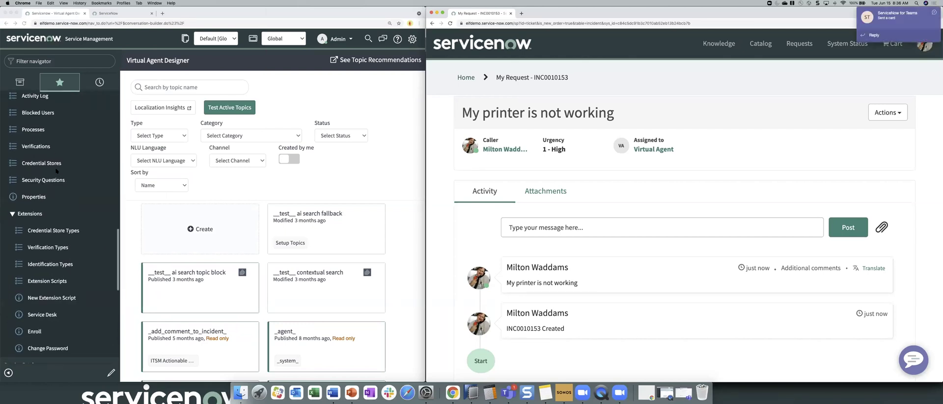
- Filter the navigator by "Incid", open the list of open incidents, and collapse the navigator
{"action": "left_click", "coordinate": [54, 63]}
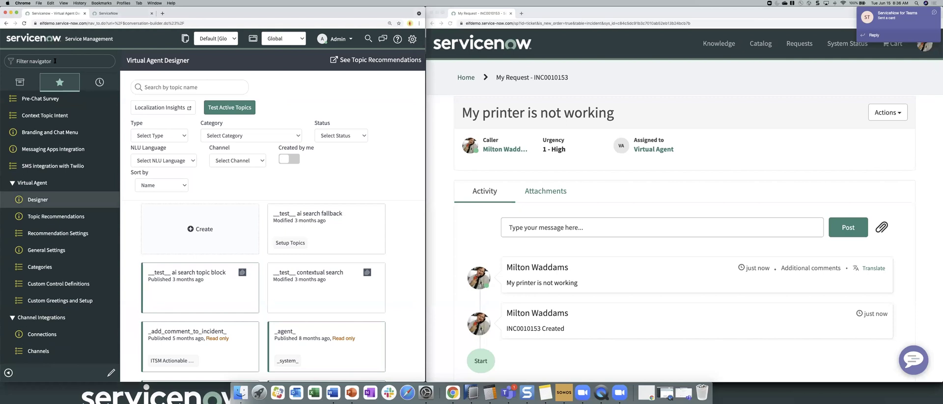
{"action": "type", "text": "Incid"}
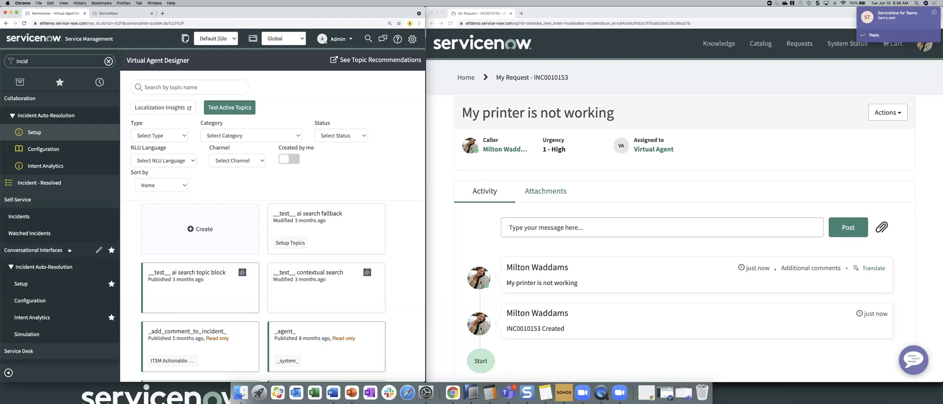
{"action": "scroll", "coordinate": [23, 254], "scroll_direction": "down", "scroll_amount": 5}
{"action": "left_click", "coordinate": [22, 254]}
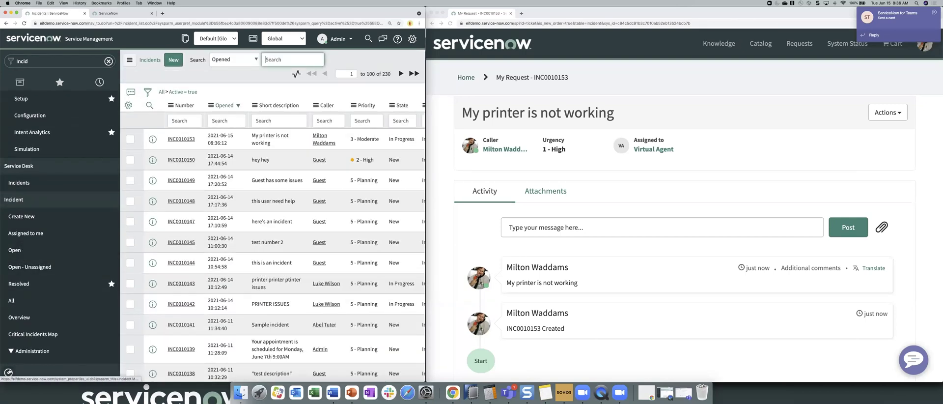
{"action": "left_click", "coordinate": [8, 372]}
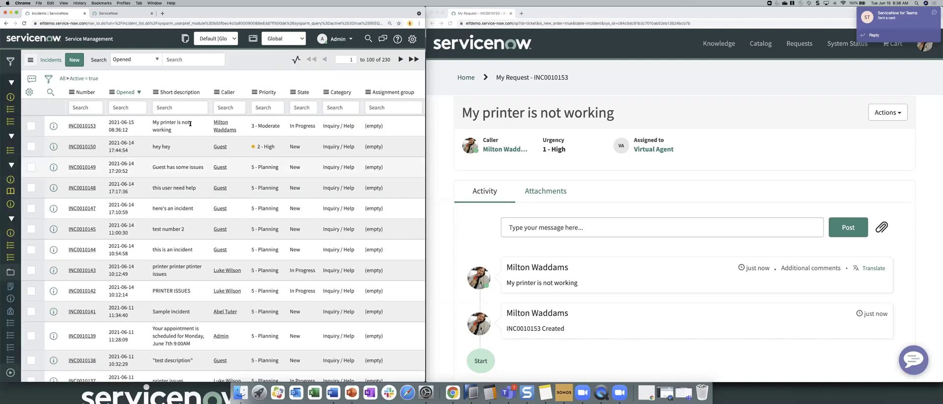
- Open the "My printer is not working" incident record and review its fields and activity notes
{"action": "left_click", "coordinate": [83, 126]}
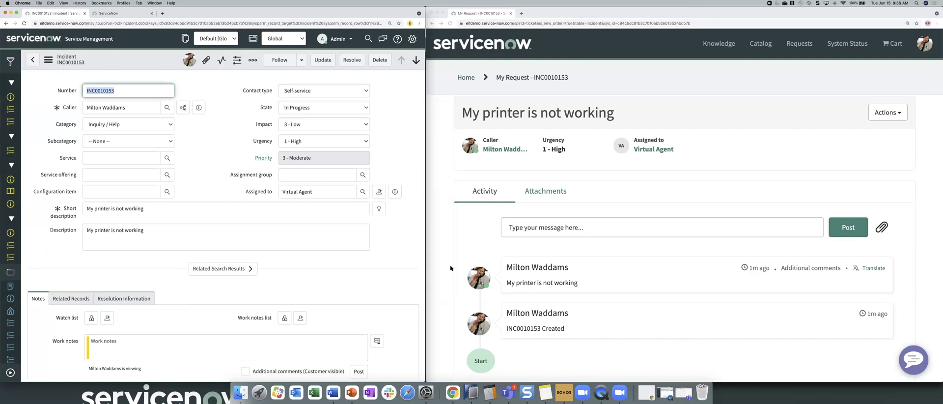
{"action": "scroll", "coordinate": [319, 276], "scroll_direction": "down", "scroll_amount": 8}
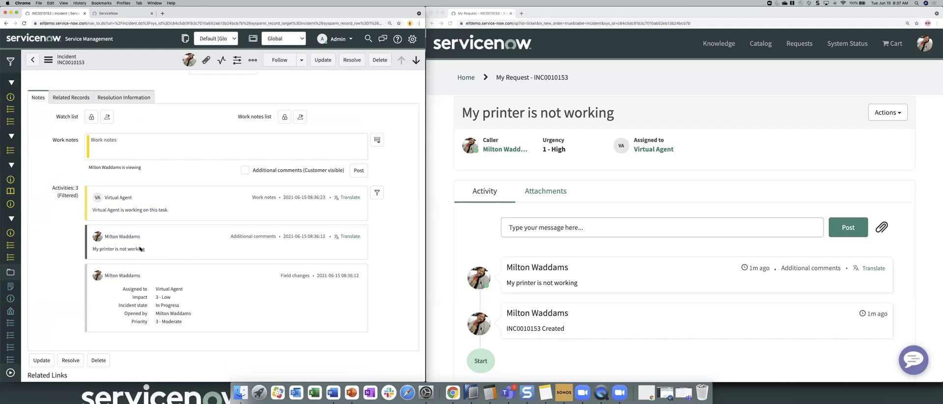
{"action": "scroll", "coordinate": [154, 250], "scroll_direction": "up", "scroll_amount": 2}
{"action": "scroll", "coordinate": [157, 249], "scroll_direction": "up", "scroll_amount": 6}
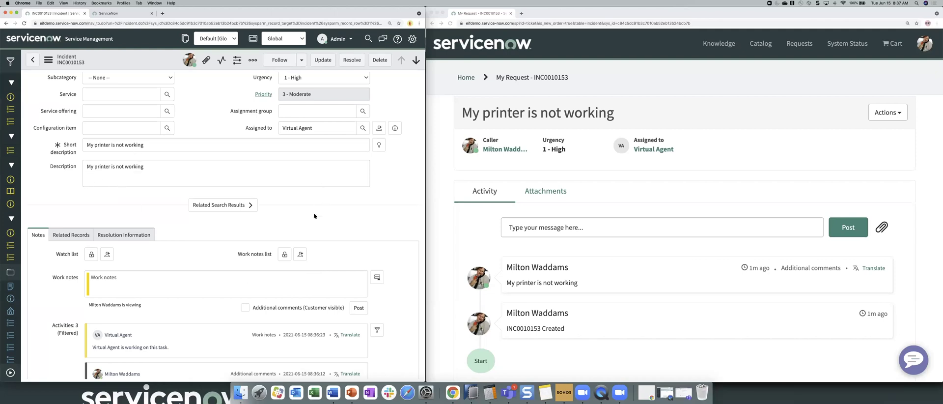
{"action": "scroll", "coordinate": [314, 216], "scroll_direction": "down", "scroll_amount": 2}
{"action": "scroll", "coordinate": [313, 218], "scroll_direction": "down", "scroll_amount": 3}
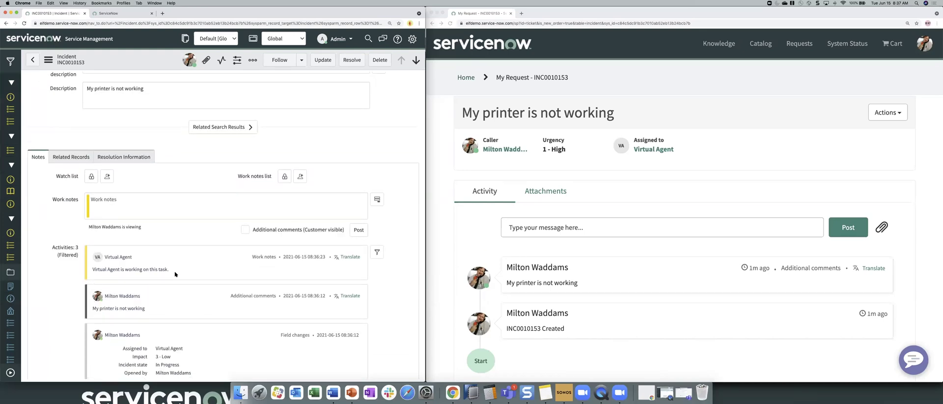
- Switch to Microsoft Teams and answer "Yes, help me now" to the ServiceNow chat's offer about the printer request
{"action": "left_click", "coordinate": [426, 252]}
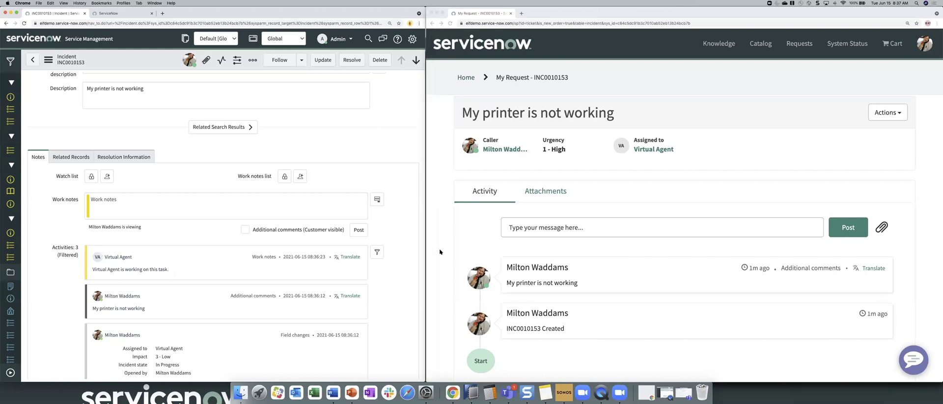
{"action": "left_click", "coordinate": [513, 393]}
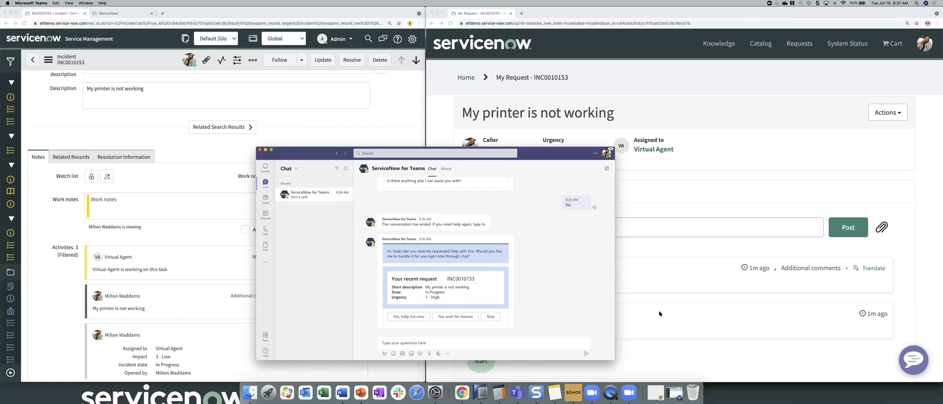
{"action": "scroll", "coordinate": [593, 306], "scroll_direction": "down", "scroll_amount": 1}
{"action": "left_click", "coordinate": [408, 316]}
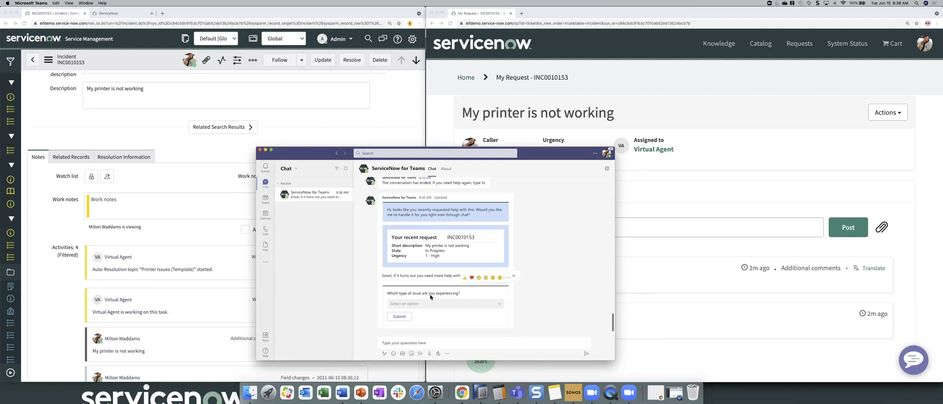
- Submit "Printer is out of paper" as the type of issue being experienced
{"action": "left_click", "coordinate": [497, 304]}
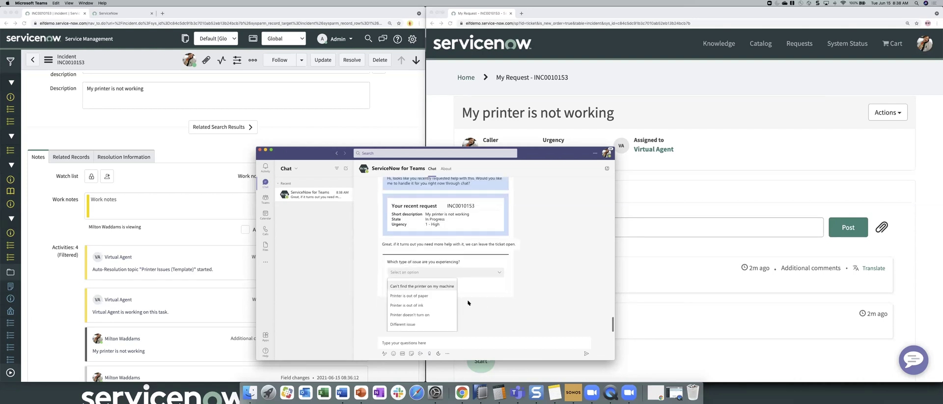
{"action": "left_click", "coordinate": [423, 296]}
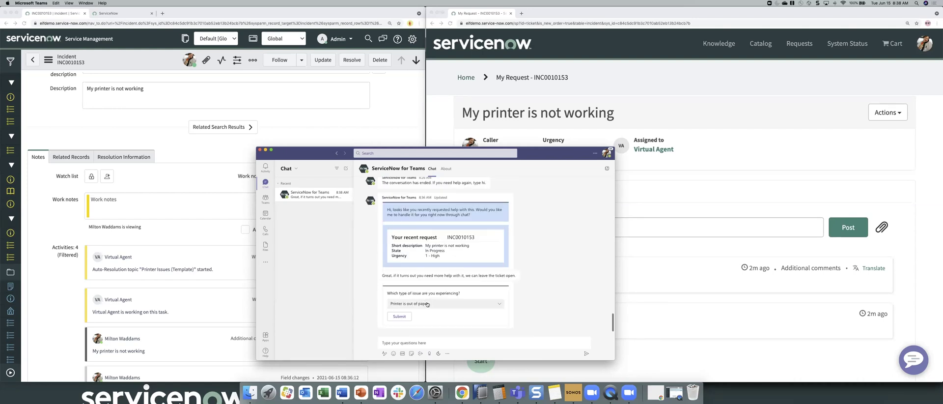
{"action": "left_click", "coordinate": [409, 315]}
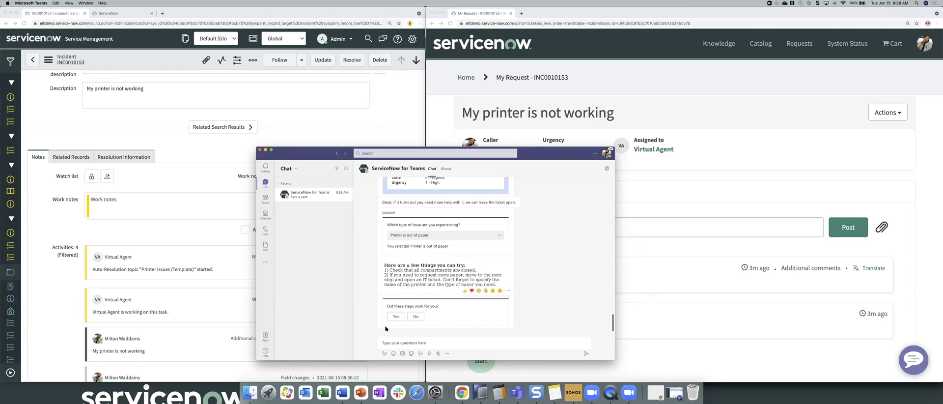
- Answer Yes to whether the suggested steps worked, and choose "No, close it" for the ticket
{"action": "left_click", "coordinate": [396, 316]}
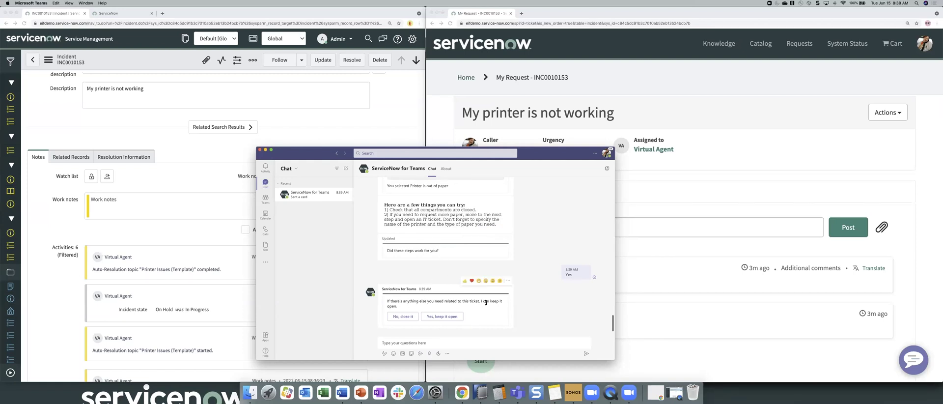
{"action": "left_click", "coordinate": [398, 317]}
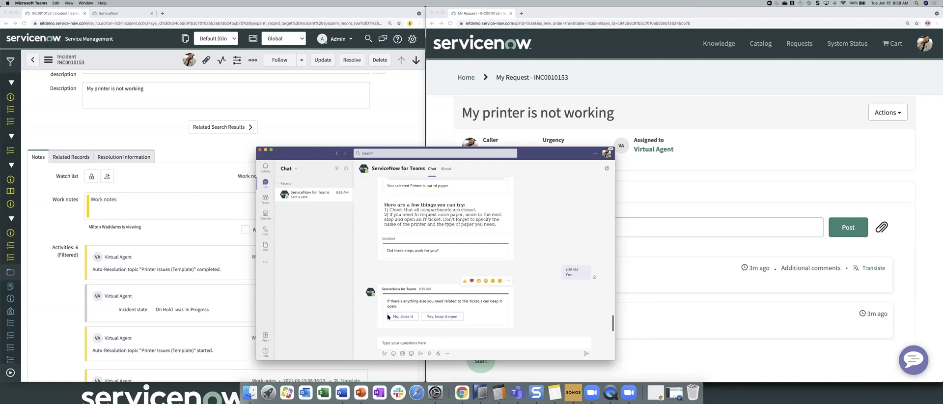
{"action": "left_click", "coordinate": [407, 317]}
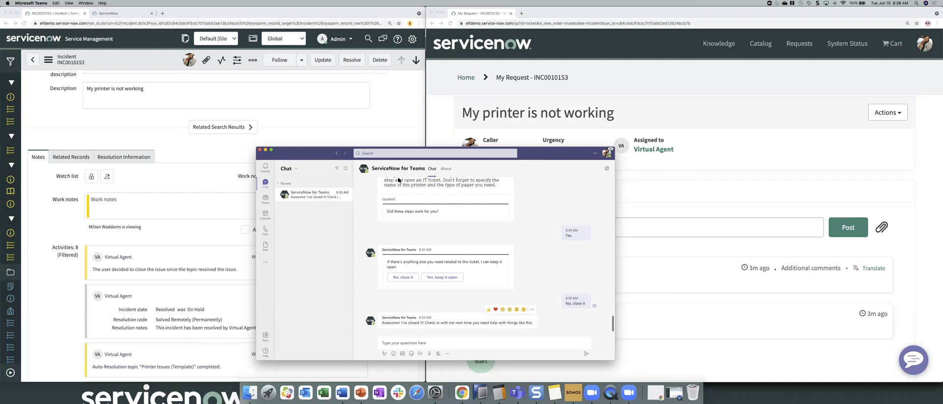
- Minimize the Teams window and widen the admin incident window to the full width of the screen
{"action": "mouse_move", "coordinate": [370, 181]}
{"action": "left_click_drag", "start_coordinate": [322, 154], "coordinate": [364, 153]}
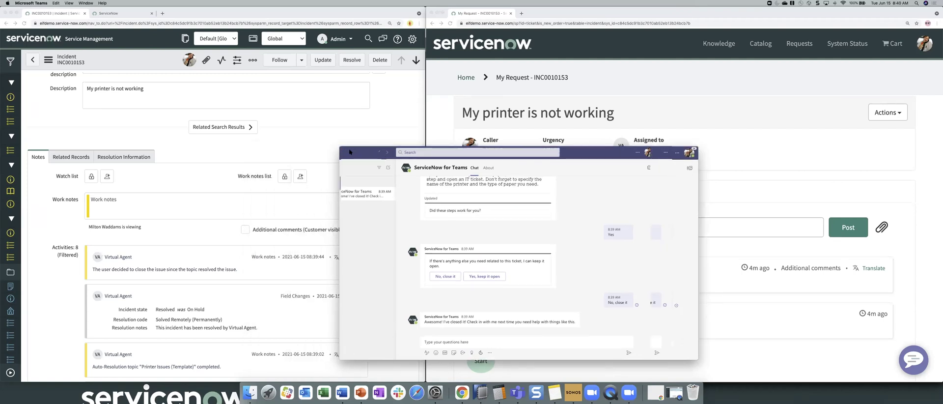
{"action": "left_click", "coordinate": [348, 150]}
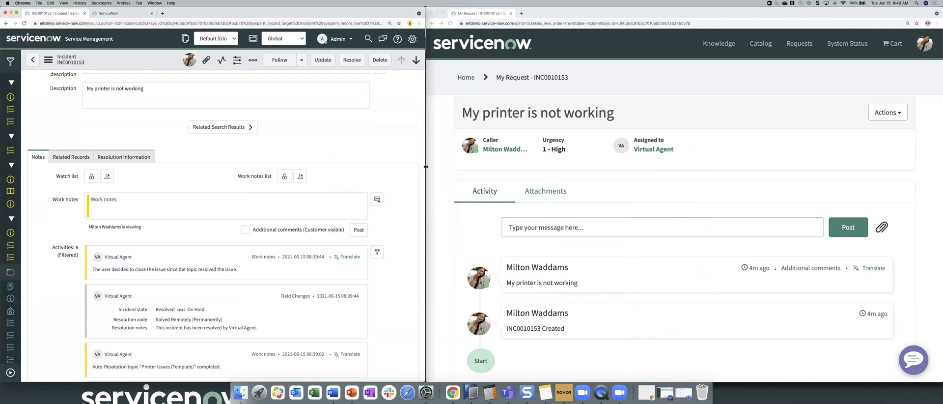
{"action": "left_click_drag", "start_coordinate": [752, 221], "coordinate": [938, 243]}
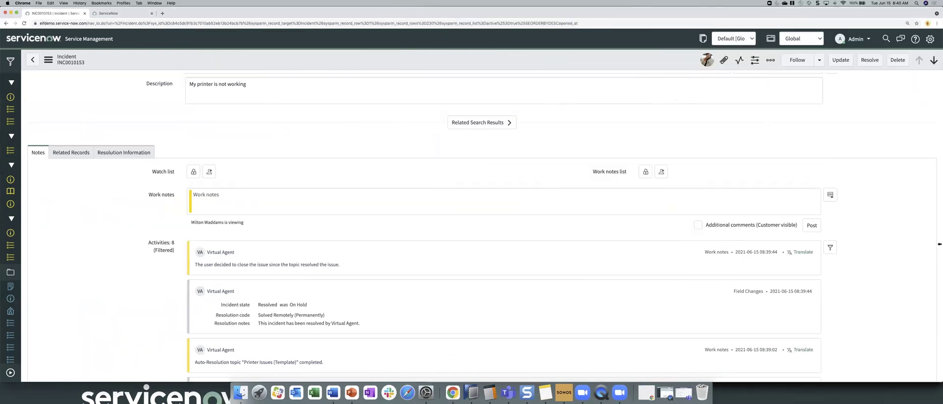
- Examine the printer incident's activity history, covering the Virtual Agent's work notes, state changes and resolution entries
{"action": "scroll", "coordinate": [471, 171], "scroll_direction": "down", "scroll_amount": 10}
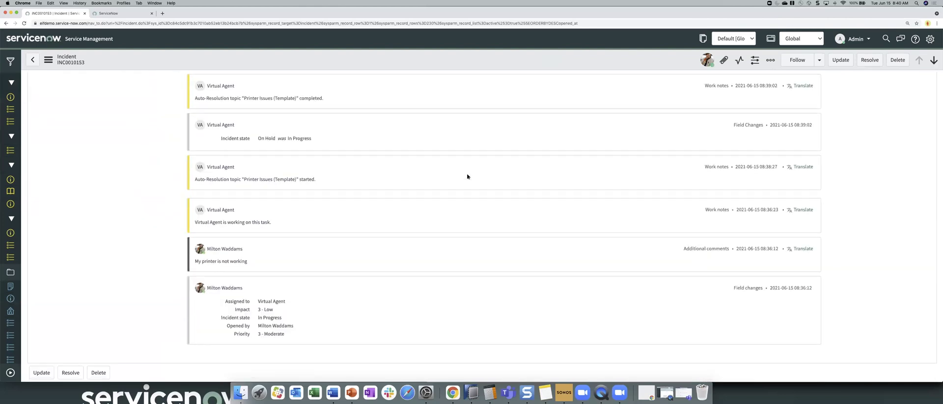
{"action": "scroll", "coordinate": [301, 247], "scroll_direction": "up", "scroll_amount": 3}
{"action": "scroll", "coordinate": [271, 281], "scroll_direction": "up", "scroll_amount": 1}
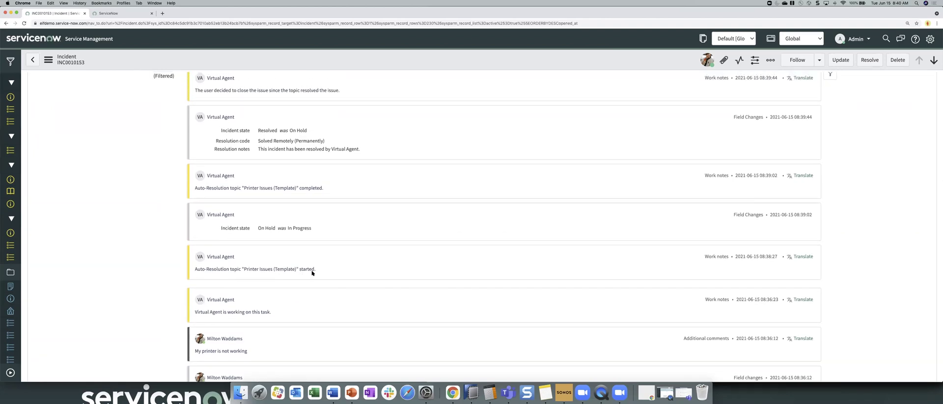
{"action": "scroll", "coordinate": [312, 273], "scroll_direction": "up", "scroll_amount": 3}
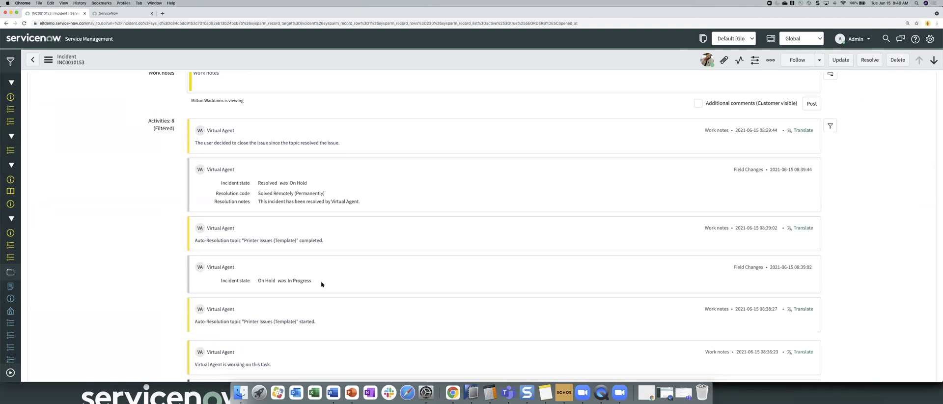
{"action": "scroll", "coordinate": [322, 283], "scroll_direction": "down", "scroll_amount": 1}
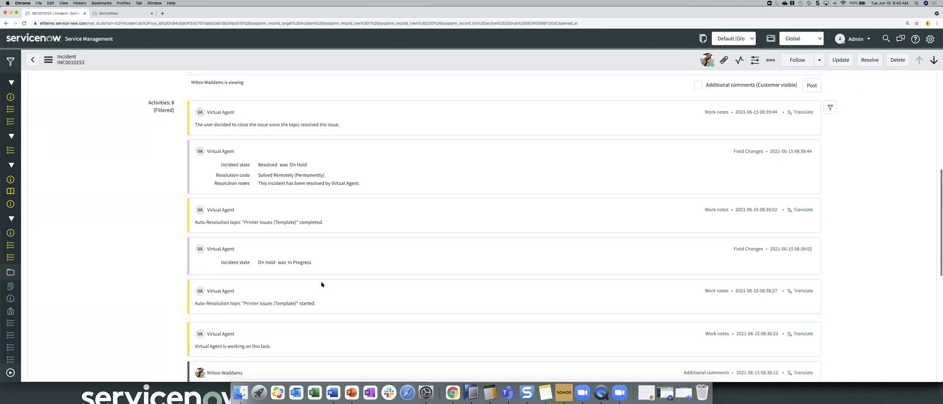
{"action": "scroll", "coordinate": [322, 284], "scroll_direction": "up", "scroll_amount": 2}
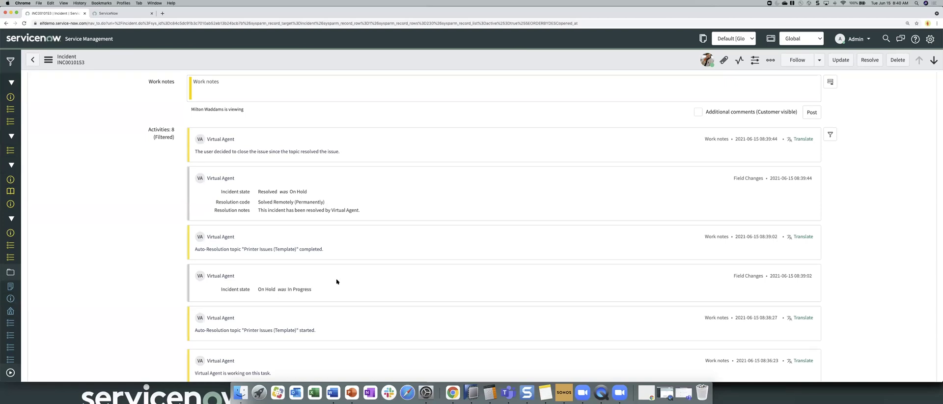
{"action": "scroll", "coordinate": [336, 282], "scroll_direction": "up", "scroll_amount": 1}
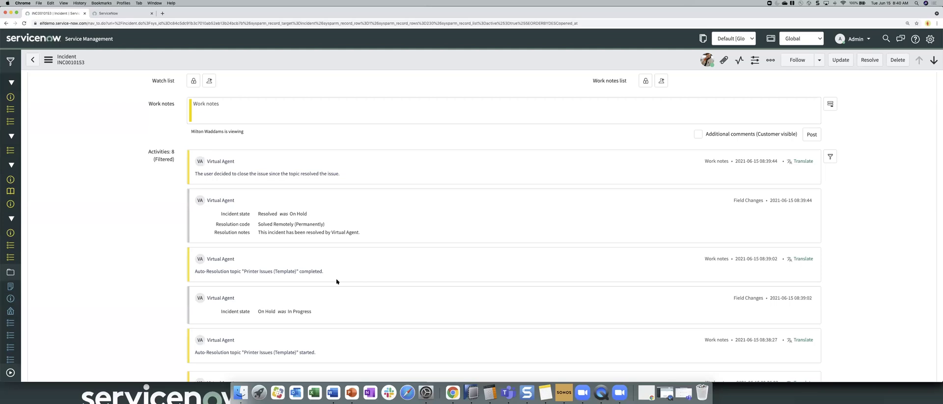
- Review the printer incident's most recent Virtual Agent entries, from topic completion through the closing note and resolution details
{"action": "scroll", "coordinate": [351, 270], "scroll_direction": "up", "scroll_amount": 1}
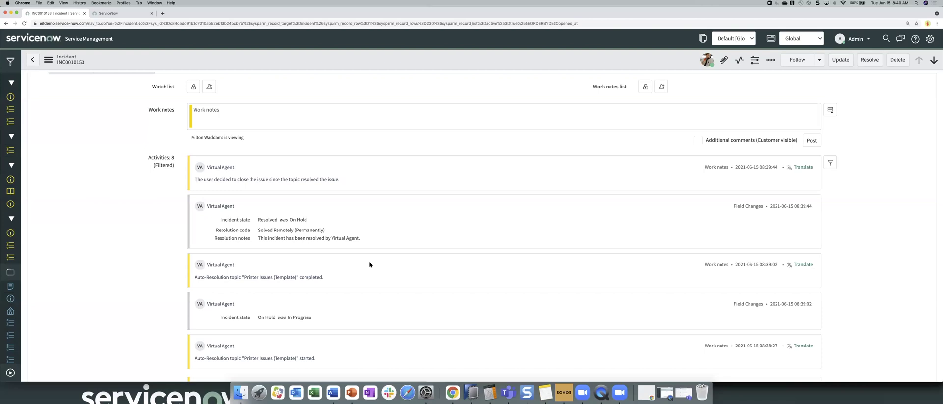
{"action": "scroll", "coordinate": [369, 264], "scroll_direction": "up", "scroll_amount": 1}
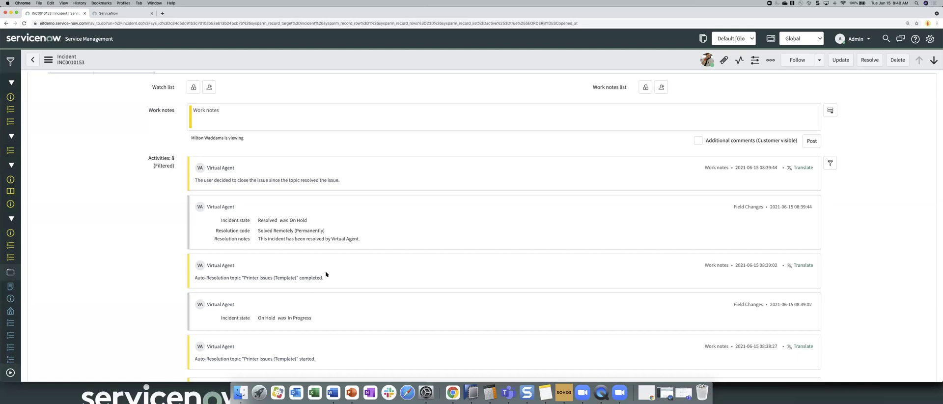
{"action": "scroll", "coordinate": [329, 270], "scroll_direction": "up", "scroll_amount": 3}
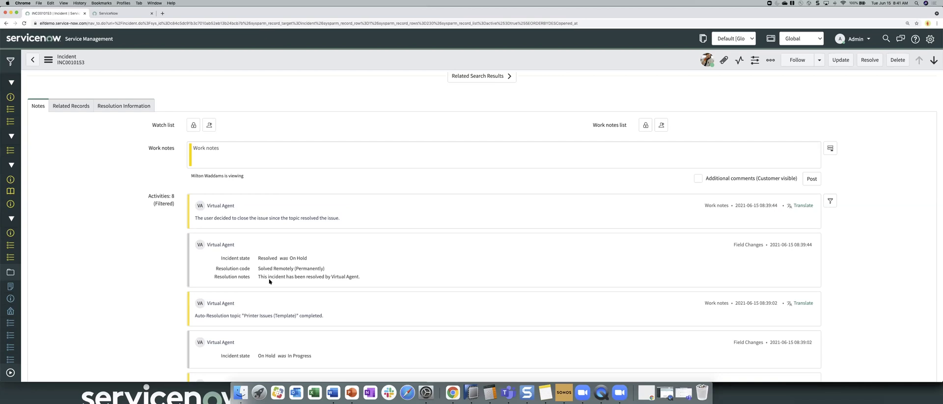
{"action": "scroll", "coordinate": [340, 260], "scroll_direction": "up", "scroll_amount": 1}
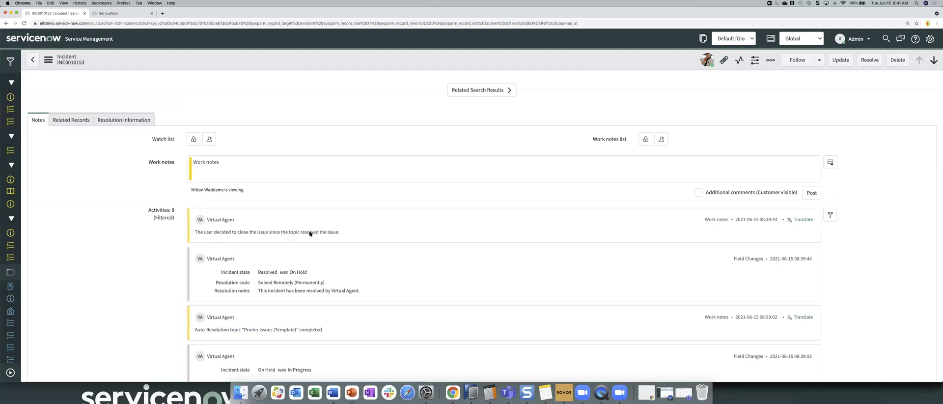
{"action": "scroll", "coordinate": [310, 233], "scroll_direction": "up", "scroll_amount": 2}
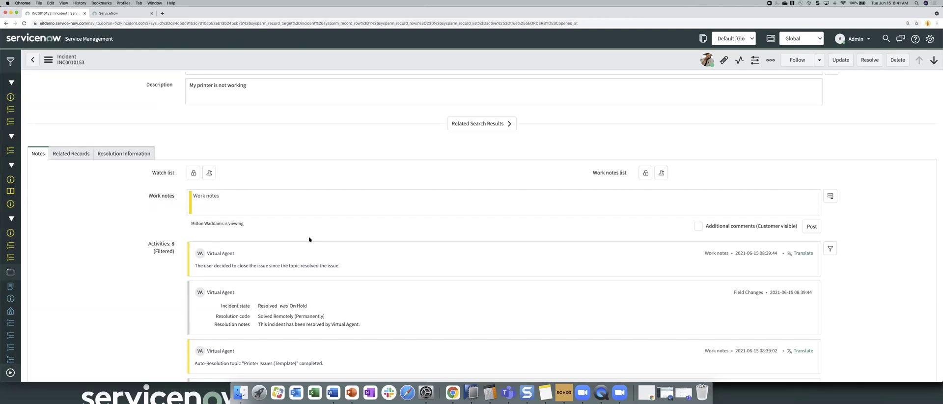
- Expand the navigator and open the Incident Auto-Resolution Configuration from the favorites
{"action": "left_click", "coordinate": [11, 372]}
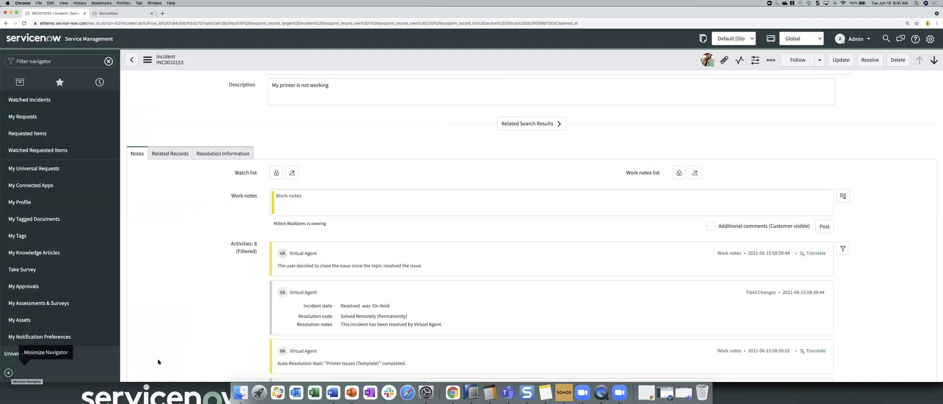
{"action": "left_click", "coordinate": [60, 82]}
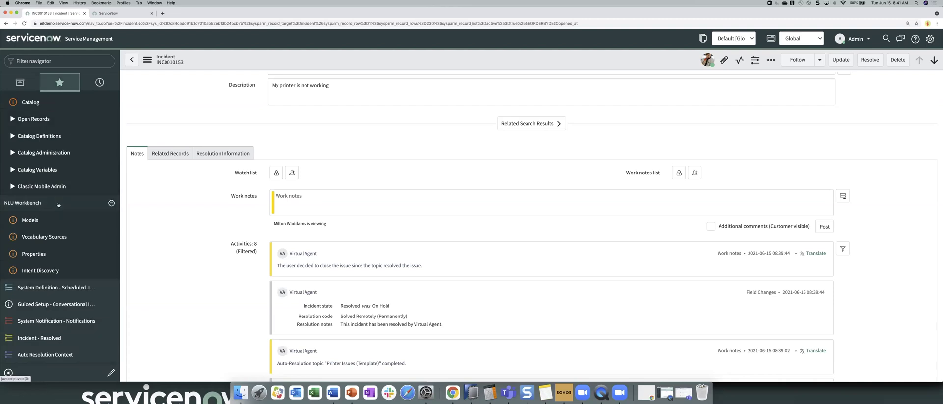
{"action": "scroll", "coordinate": [55, 186], "scroll_direction": "up", "scroll_amount": 10}
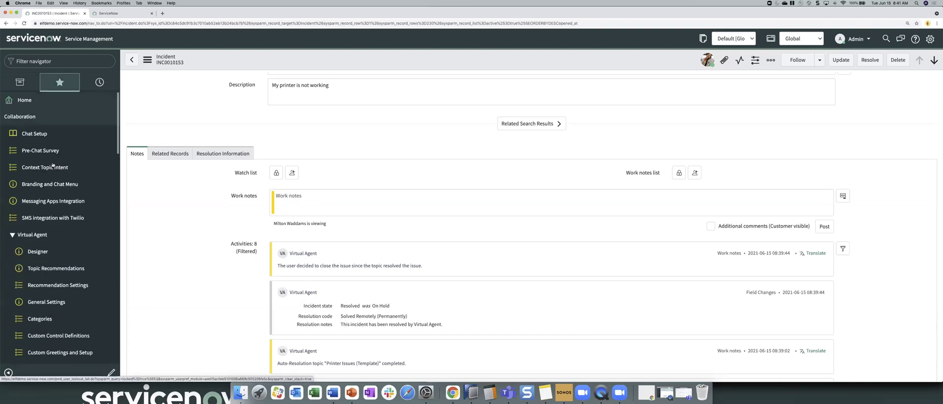
{"action": "scroll", "coordinate": [53, 165], "scroll_direction": "down", "scroll_amount": 5}
{"action": "scroll", "coordinate": [53, 171], "scroll_direction": "up", "scroll_amount": 4}
{"action": "scroll", "coordinate": [53, 171], "scroll_direction": "down", "scroll_amount": 2}
{"action": "scroll", "coordinate": [53, 172], "scroll_direction": "up", "scroll_amount": 4}
{"action": "scroll", "coordinate": [54, 173], "scroll_direction": "down", "scroll_amount": 5}
{"action": "scroll", "coordinate": [53, 173], "scroll_direction": "down", "scroll_amount": 5}
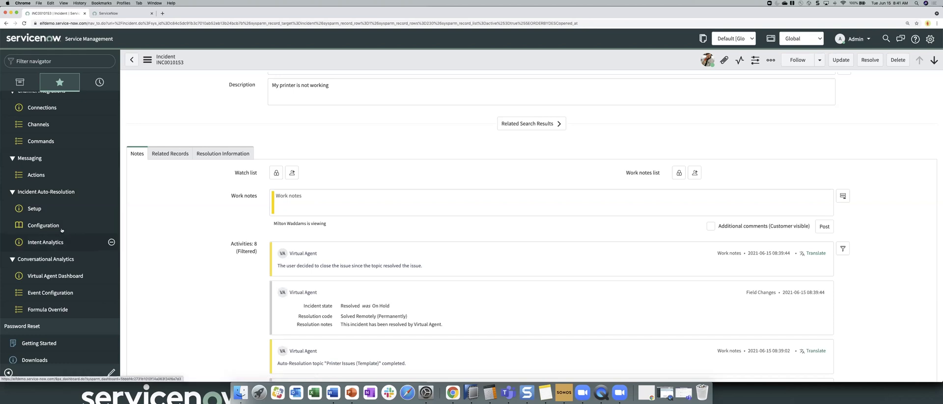
{"action": "left_click", "coordinate": [42, 225]}
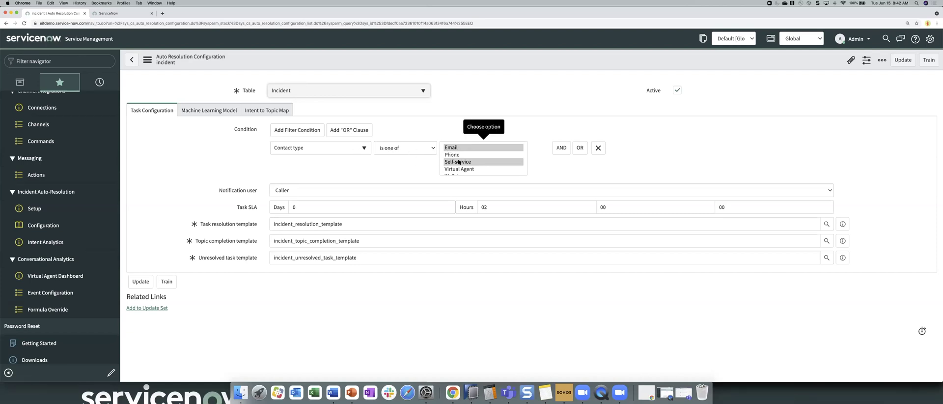
- Examine the task configuration's contact type condition, notification user, Task SLA and template settings
{"action": "scroll", "coordinate": [451, 163], "scroll_direction": "down", "scroll_amount": 1}
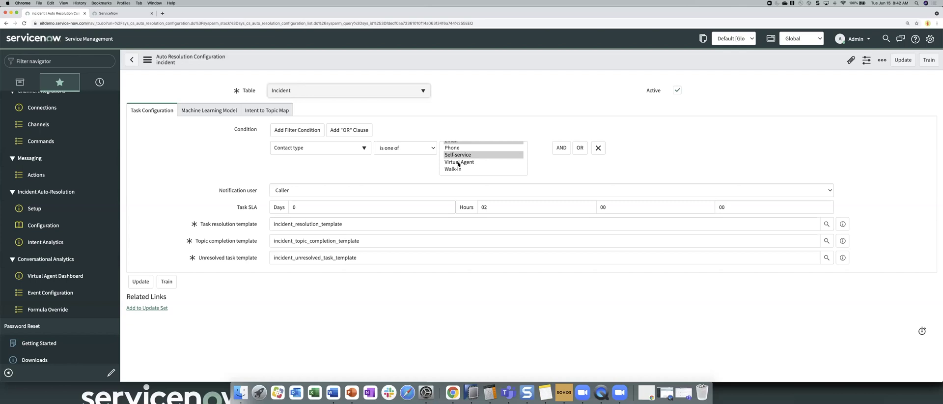
{"action": "scroll", "coordinate": [493, 169], "scroll_direction": "up", "scroll_amount": 1}
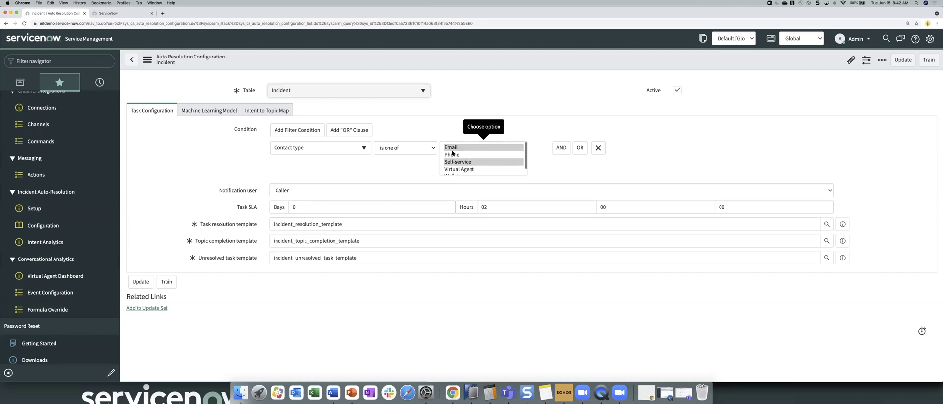
{"action": "scroll", "coordinate": [475, 163], "scroll_direction": "down", "scroll_amount": 1}
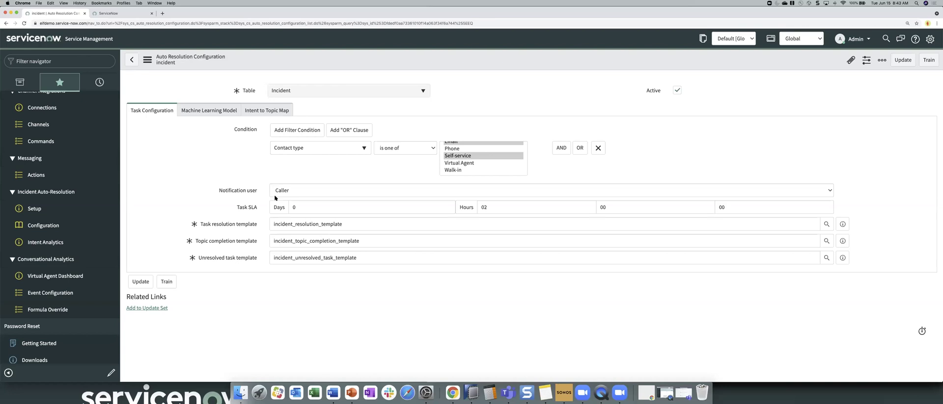
{"action": "mouse_move", "coordinate": [241, 212]}
- Examine the machine learning model settings and the available retrain frequency options, leaving the selection at None
{"action": "left_click", "coordinate": [208, 111]}
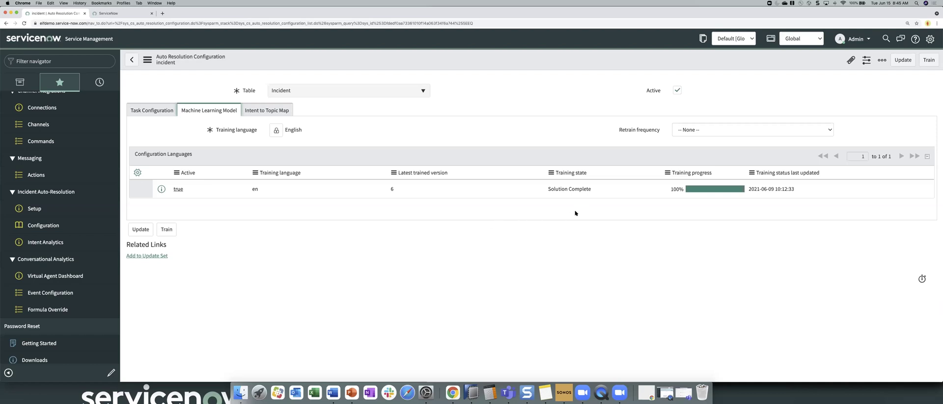
{"action": "left_click", "coordinate": [705, 130]}
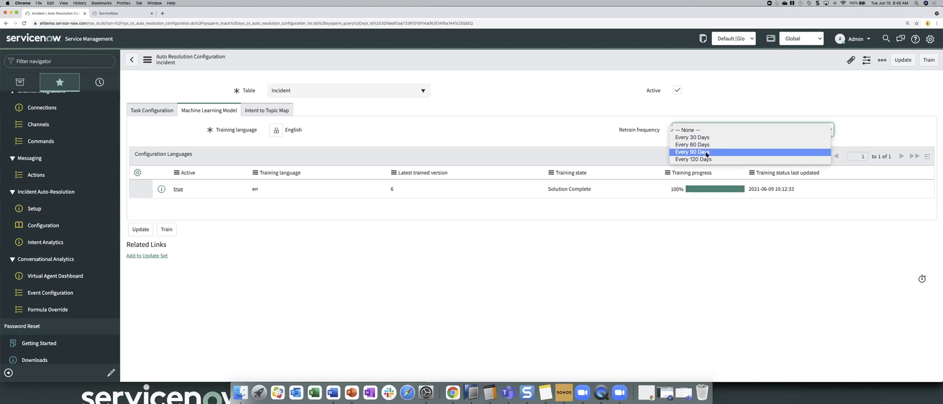
{"action": "left_click", "coordinate": [573, 134]}
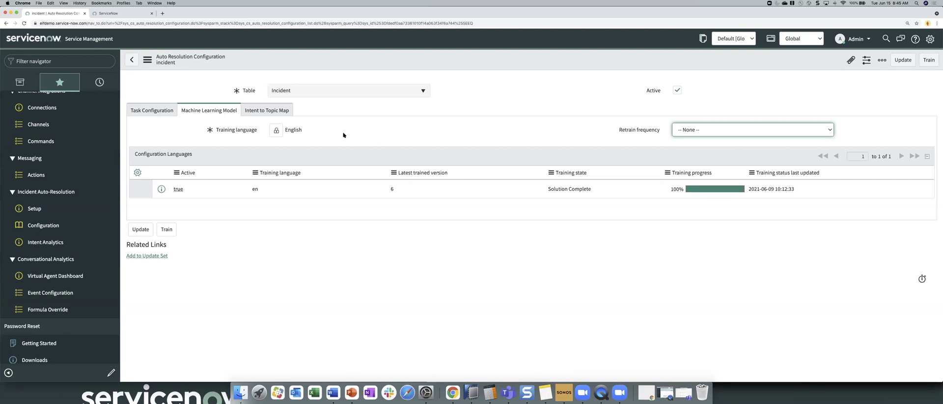
- Inspect the Intent to Topic Map and the intent choices for the Printer Issues (Template) mapping, keeping PrinterIssues selected
{"action": "left_click", "coordinate": [273, 113]}
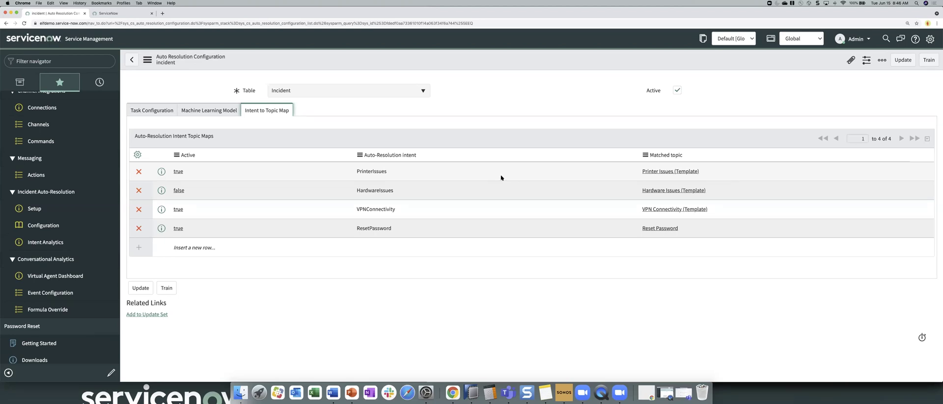
{"action": "left_click", "coordinate": [419, 174]}
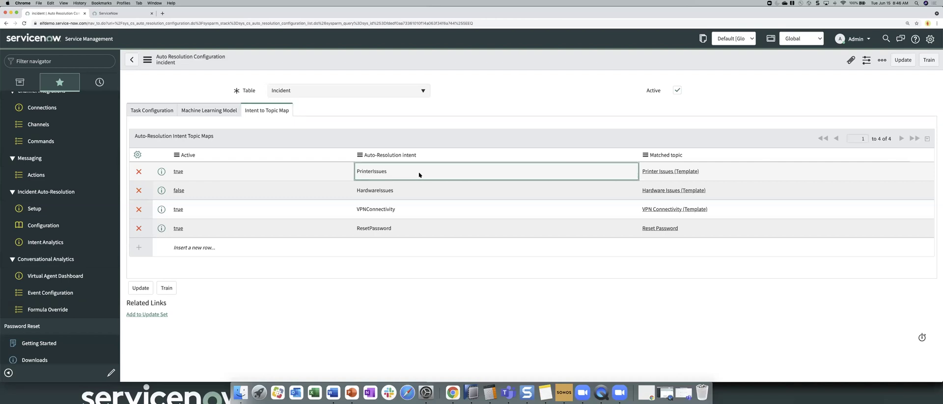
{"action": "left_click", "coordinate": [420, 173]}
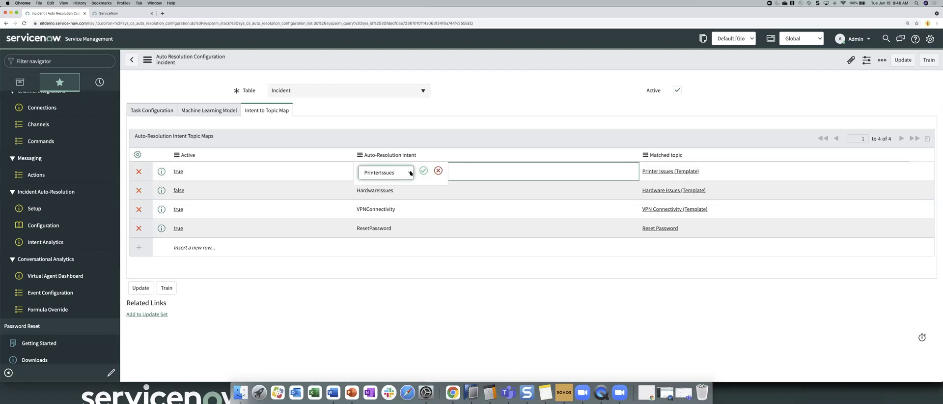
{"action": "left_click", "coordinate": [400, 172]}
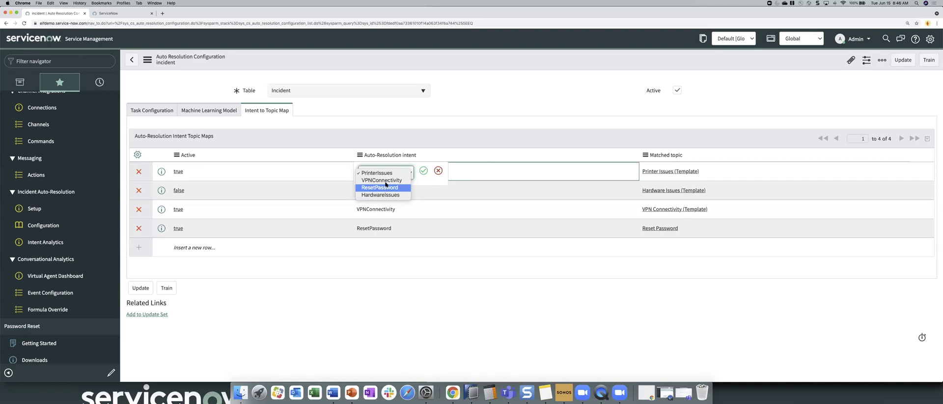
{"action": "left_click", "coordinate": [423, 171]}
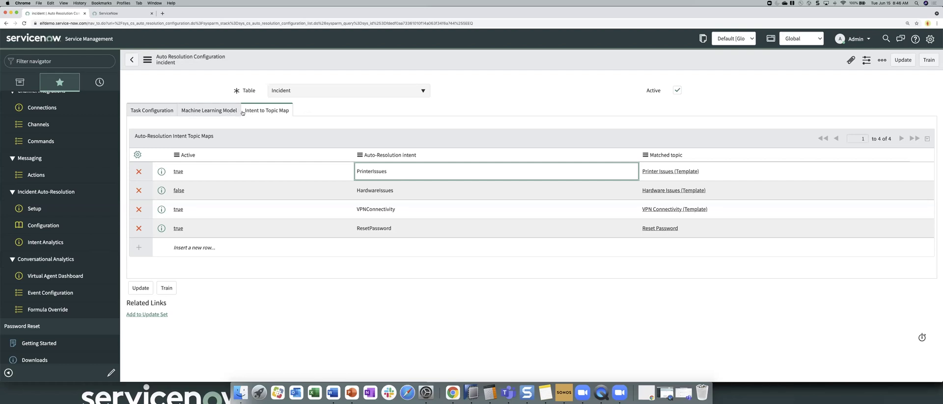
- Open the Virtual Agent Designer, search the topics for "Printer", and open Printer Issues (Template)
{"action": "scroll", "coordinate": [43, 188], "scroll_direction": "up", "scroll_amount": 5}
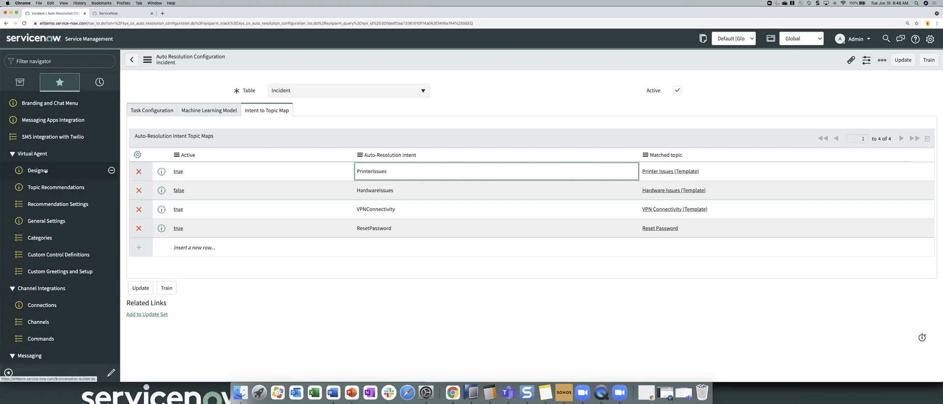
{"action": "left_click", "coordinate": [44, 170]}
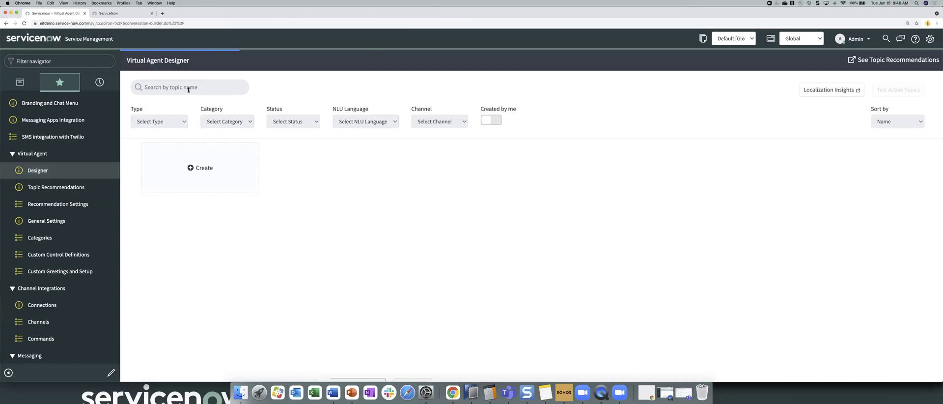
{"action": "left_click", "coordinate": [188, 89]}
{"action": "type", "text": "Printer"}
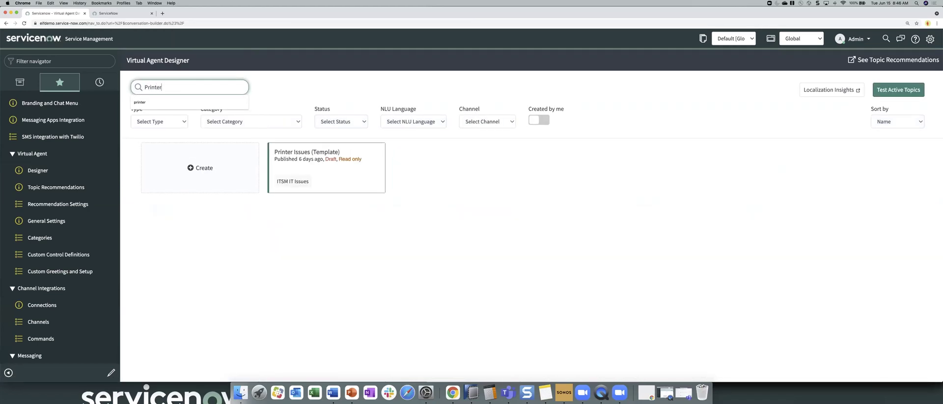
{"action": "left_click", "coordinate": [316, 161]}
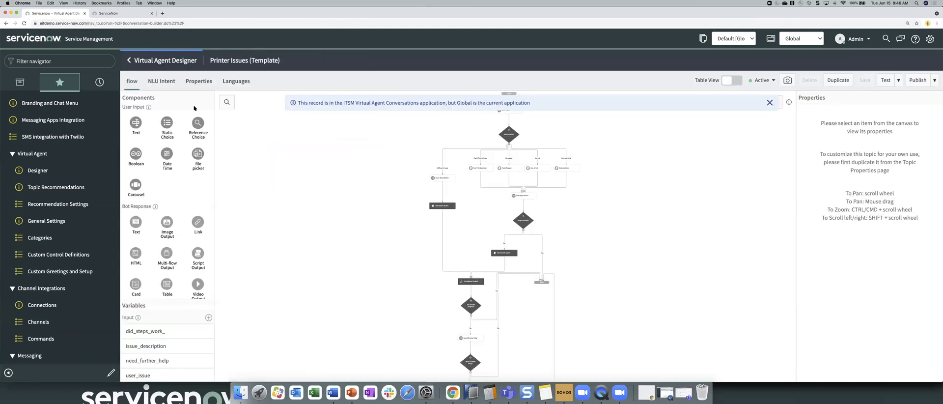
- View the printer topic's properties down to its NLU model, associated intent and keywords
{"action": "left_click", "coordinate": [195, 82]}
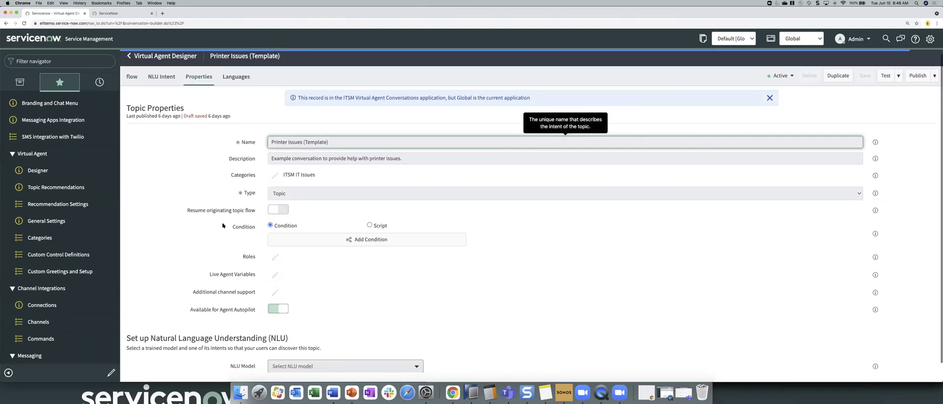
{"action": "scroll", "coordinate": [223, 225], "scroll_direction": "down", "scroll_amount": 2}
{"action": "scroll", "coordinate": [295, 246], "scroll_direction": "down", "scroll_amount": 1}
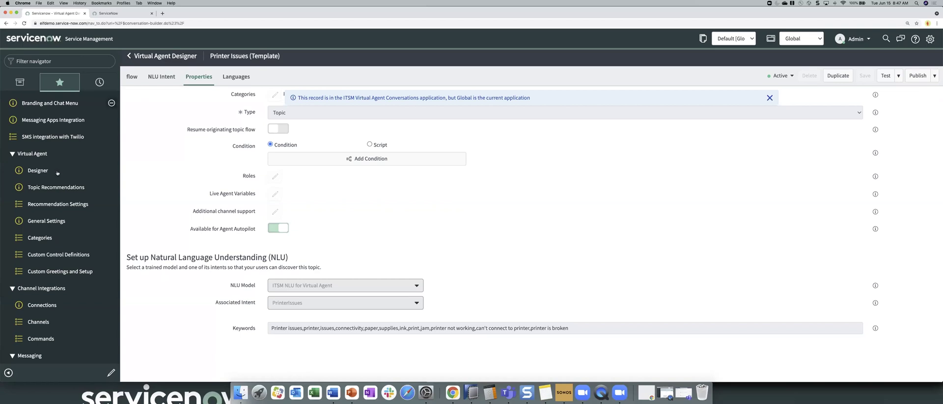
- Return to the Incident Auto-Resolution Configuration and view the Setup page's auto-resolution enablement property
{"action": "scroll", "coordinate": [57, 172], "scroll_direction": "down", "scroll_amount": 5}
{"action": "scroll", "coordinate": [57, 172], "scroll_direction": "down", "scroll_amount": 5}
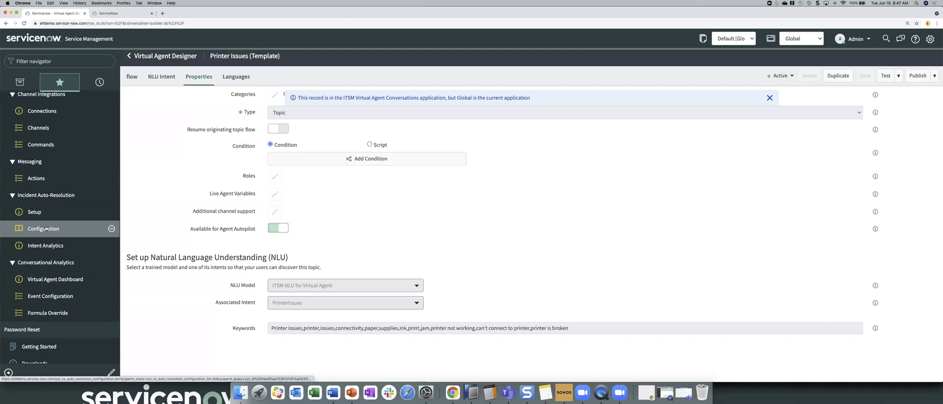
{"action": "left_click", "coordinate": [45, 228]}
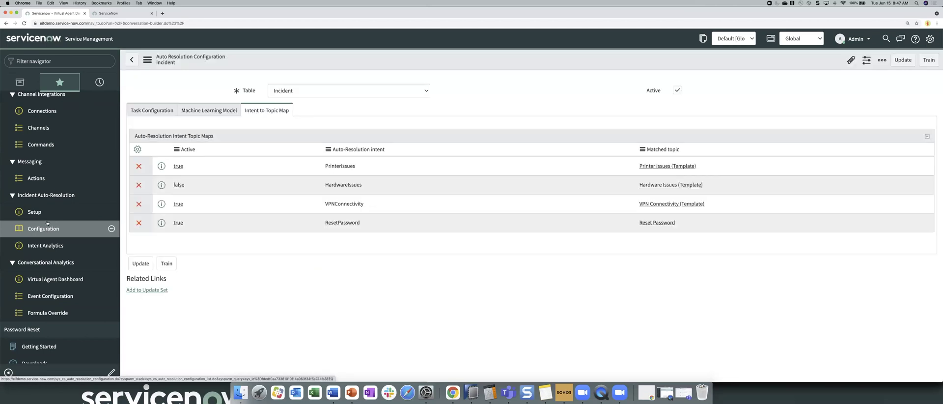
{"action": "left_click", "coordinate": [34, 212]}
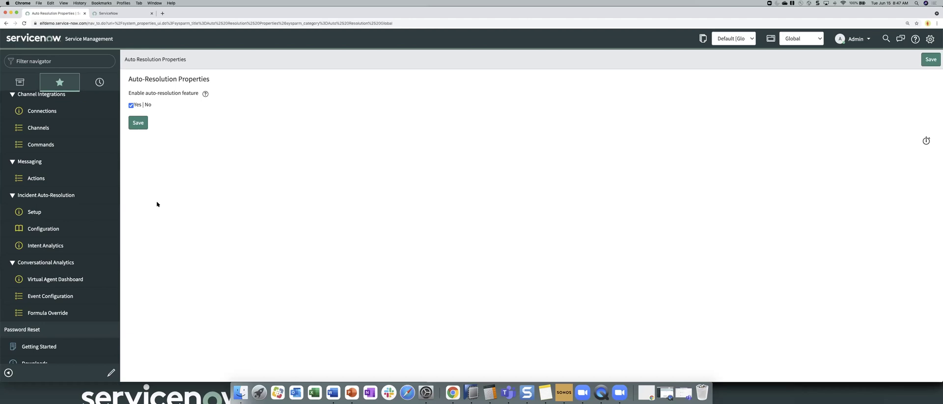
- Examine the Intent Analytics dashboard, covering the Incidents Opened filter, topic-match scores, Tasks by Intent Type and the Issue Auto-Resolution trend
{"action": "left_click", "coordinate": [49, 246]}
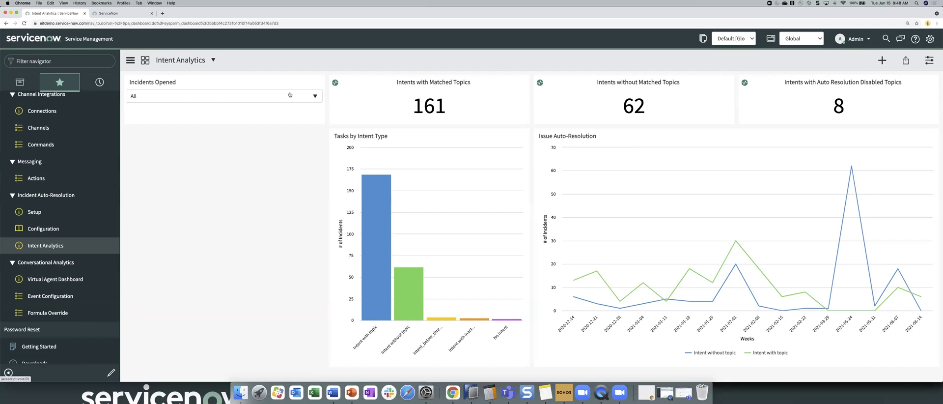
{"action": "left_click", "coordinate": [314, 96]}
{"action": "left_click", "coordinate": [315, 96]}
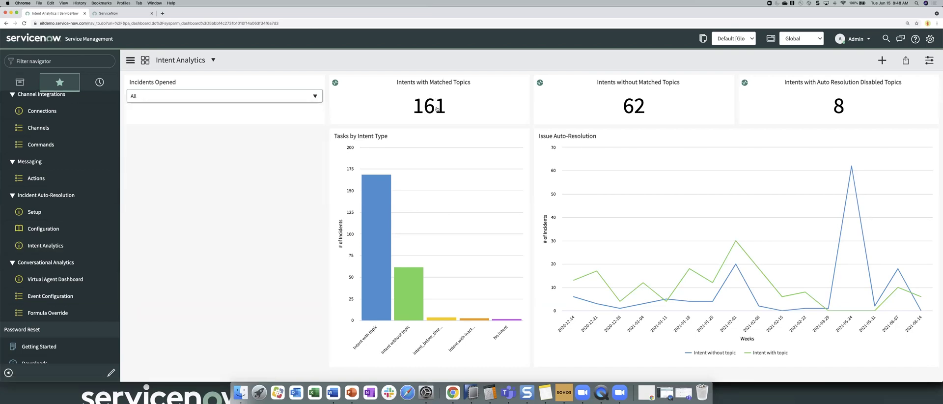
{"action": "mouse_move", "coordinate": [436, 109]}
{"action": "scroll", "coordinate": [800, 142], "scroll_direction": "down", "scroll_amount": 2}
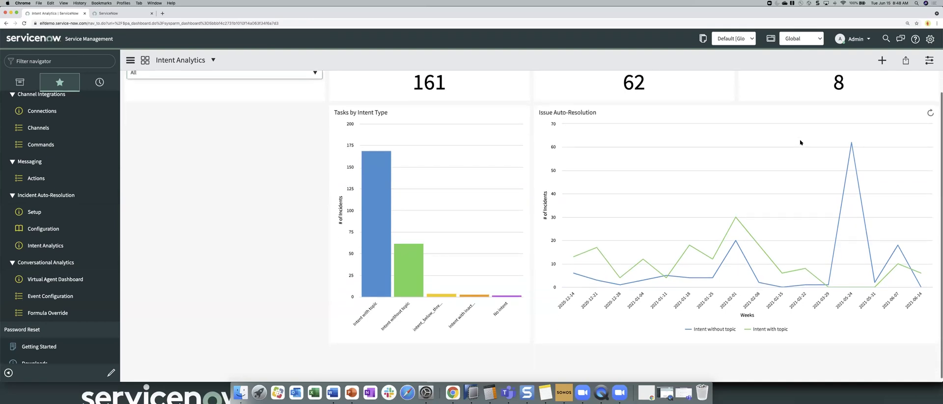
{"action": "scroll", "coordinate": [800, 142], "scroll_direction": "up", "scroll_amount": 2}
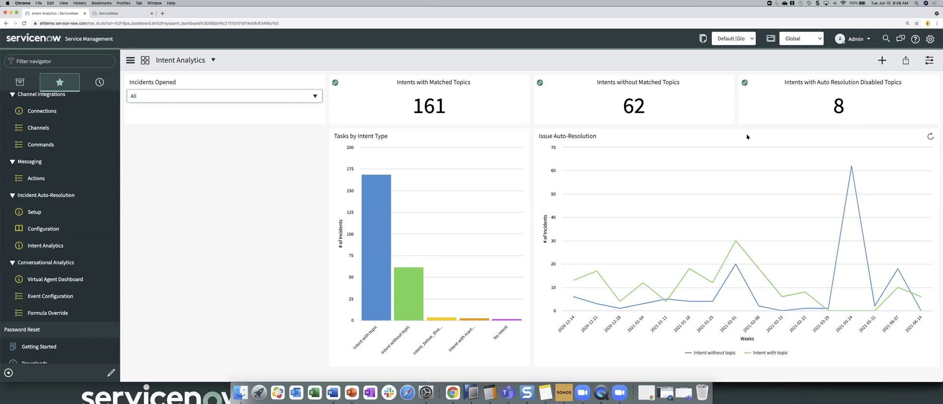
{"action": "scroll", "coordinate": [746, 136], "scroll_direction": "down", "scroll_amount": 1}
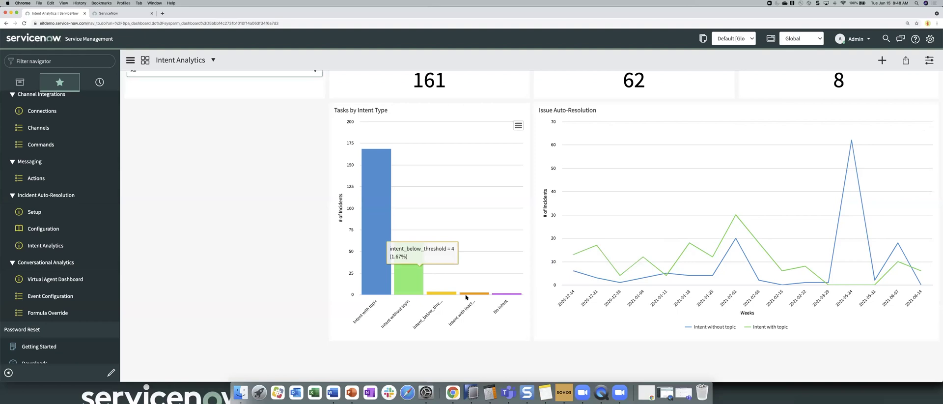
- Filter the navigator for "Dash" and open the Virtual Agent Dashboard under Conversational Analytics
{"action": "scroll", "coordinate": [453, 267], "scroll_direction": "up", "scroll_amount": 1}
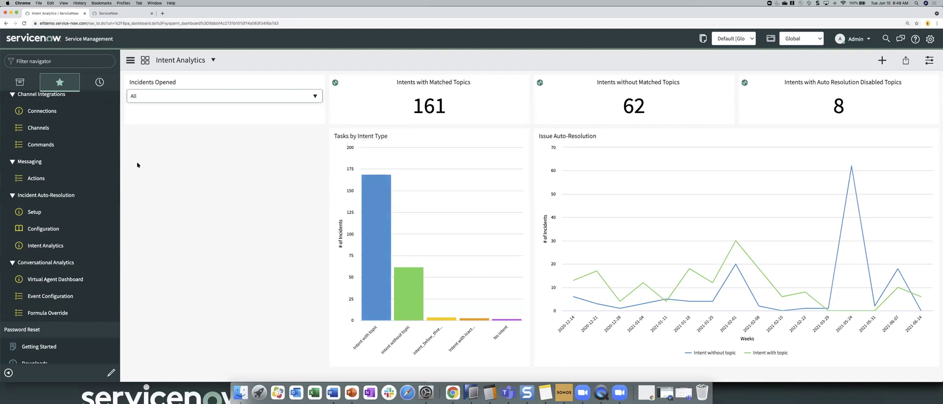
{"action": "scroll", "coordinate": [52, 167], "scroll_direction": "up", "scroll_amount": 5}
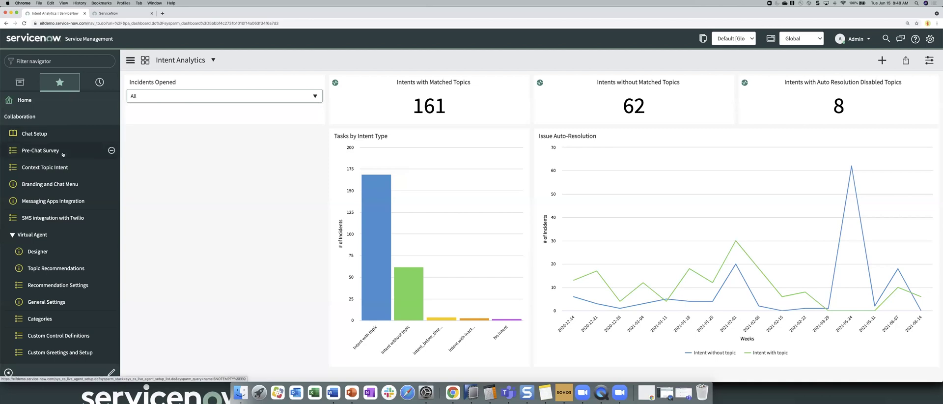
{"action": "left_click", "coordinate": [59, 60]}
{"action": "type", "text": "Dash"}
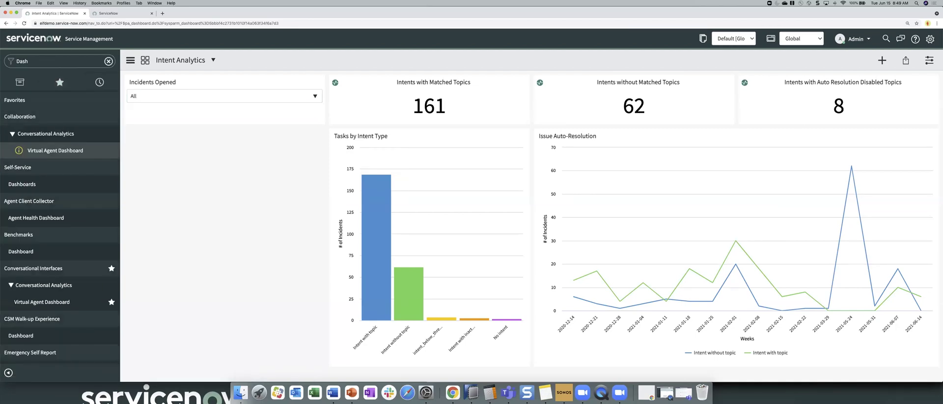
{"action": "left_click", "coordinate": [91, 133]}
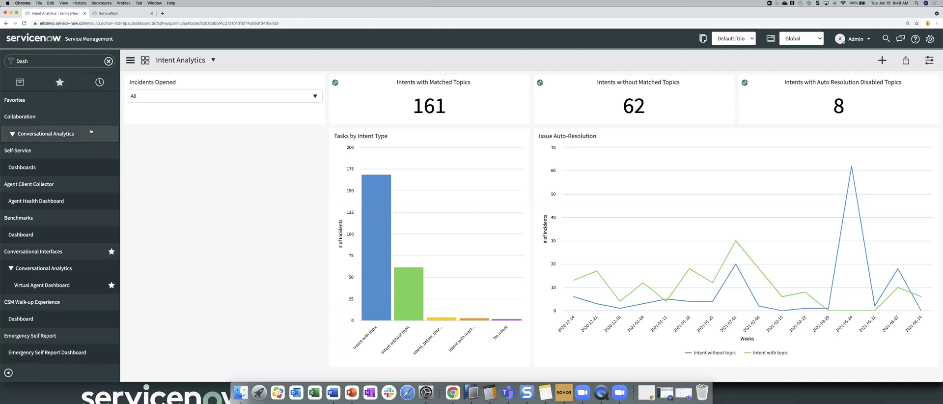
{"action": "left_click", "coordinate": [65, 134]}
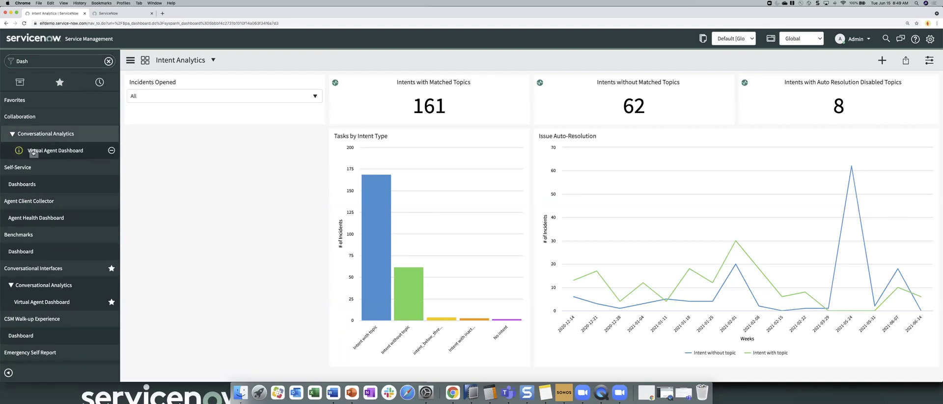
{"action": "left_click", "coordinate": [34, 153]}
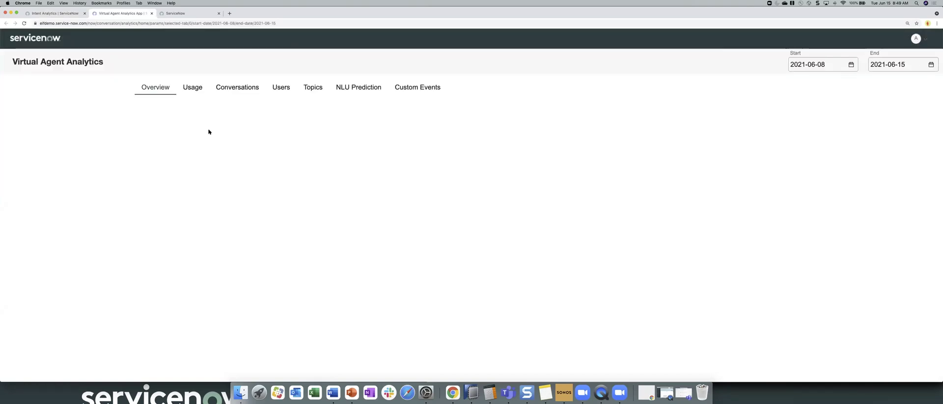
- View the Usage metrics in Virtual Agent Analytics, including the Issue Auto-Resolution and actionable notification charts
{"action": "left_click", "coordinate": [193, 88]}
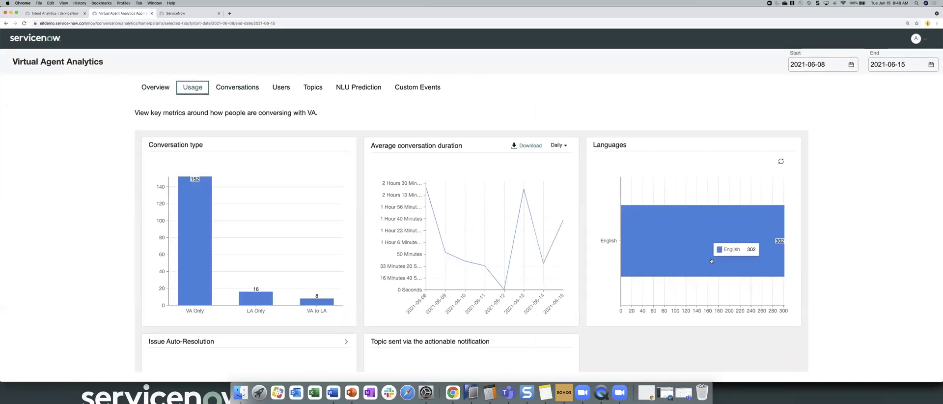
{"action": "scroll", "coordinate": [716, 253], "scroll_direction": "down", "scroll_amount": 5}
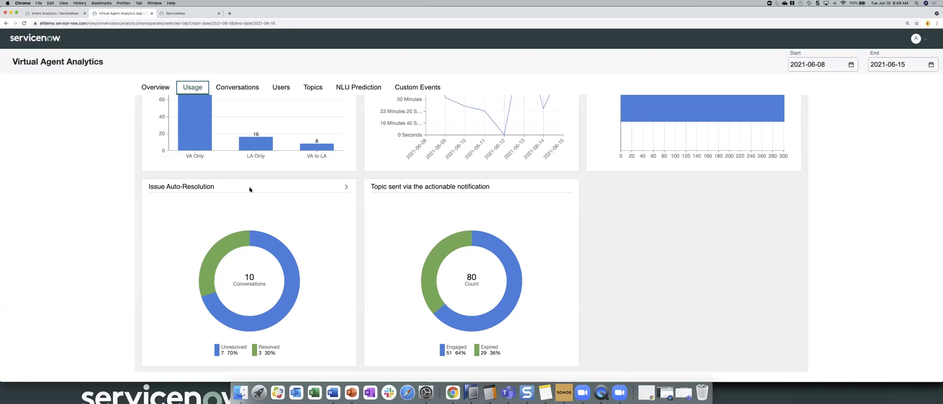
{"action": "scroll", "coordinate": [243, 216], "scroll_direction": "up", "scroll_amount": 5}
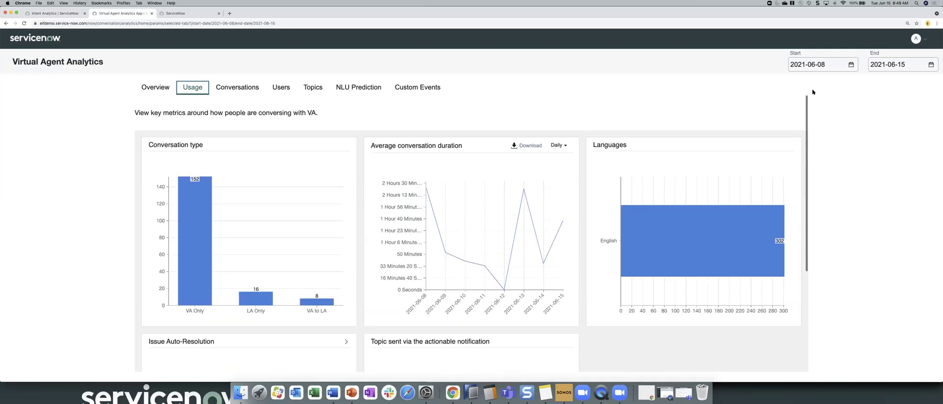
{"action": "scroll", "coordinate": [328, 209], "scroll_direction": "down", "scroll_amount": 5}
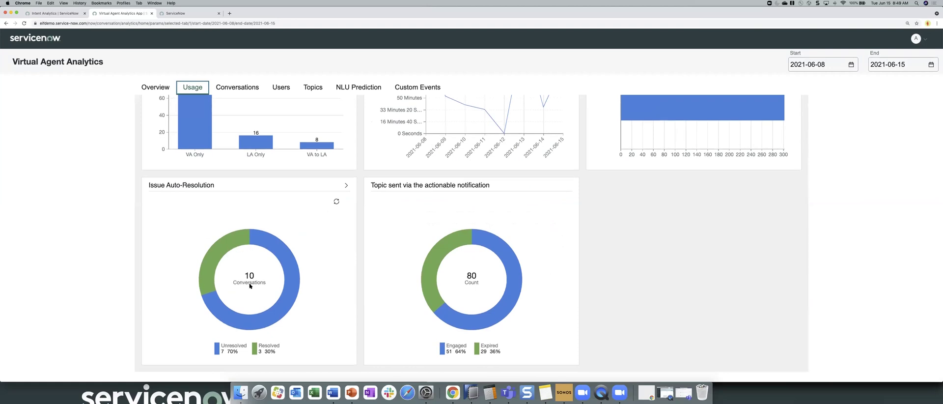
- Examine the Issue Auto-Resolution details for usage trend, acceptance rate and top topics, and return to the Intent Analytics dashboard
{"action": "left_click", "coordinate": [346, 186]}
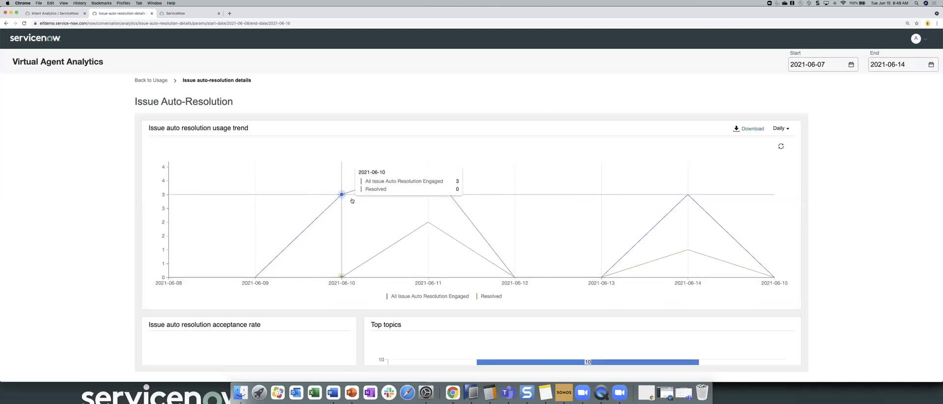
{"action": "scroll", "coordinate": [351, 196], "scroll_direction": "down", "scroll_amount": 1}
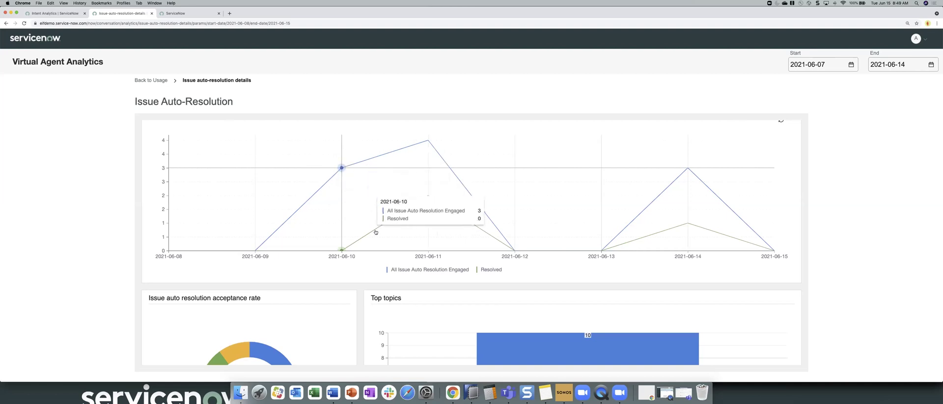
{"action": "scroll", "coordinate": [301, 278], "scroll_direction": "down", "scroll_amount": 4}
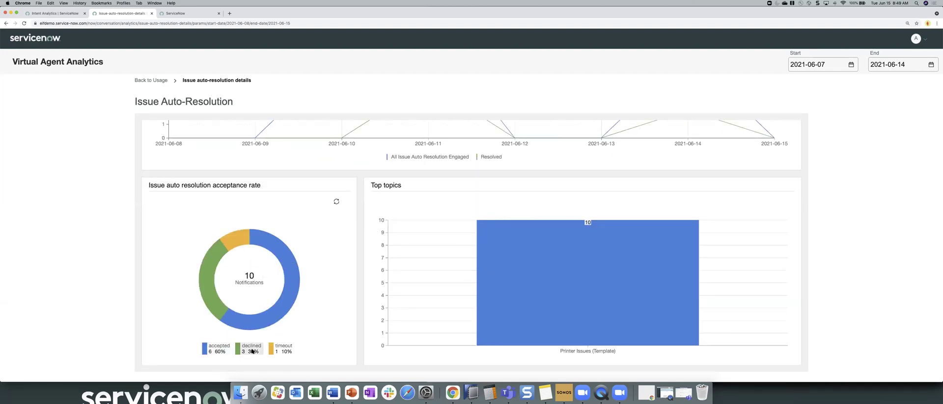
{"action": "mouse_move", "coordinate": [411, 311]}
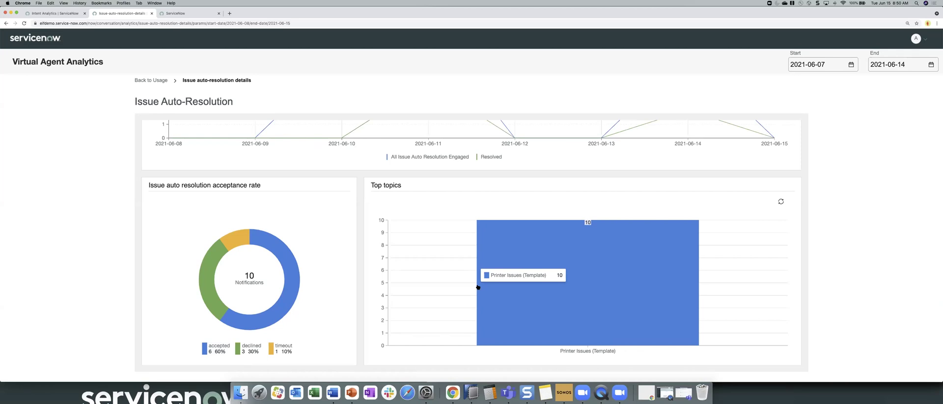
{"action": "scroll", "coordinate": [477, 286], "scroll_direction": "up", "scroll_amount": 3}
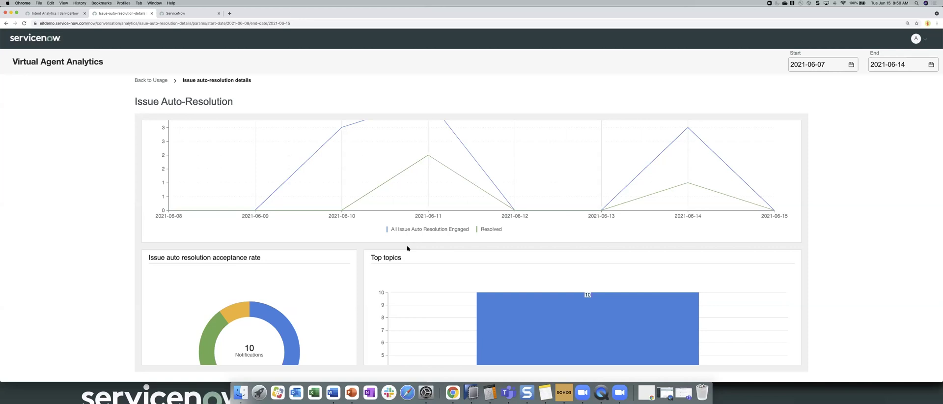
{"action": "scroll", "coordinate": [419, 244], "scroll_direction": "up", "scroll_amount": 3}
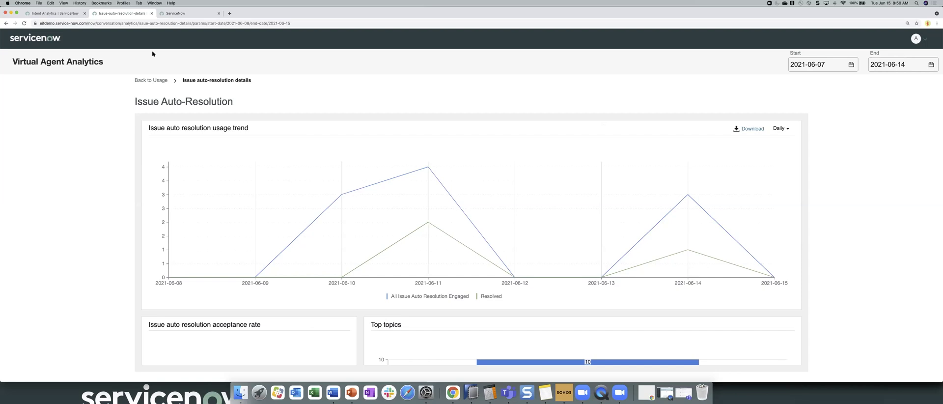
{"action": "left_click", "coordinate": [57, 14]}
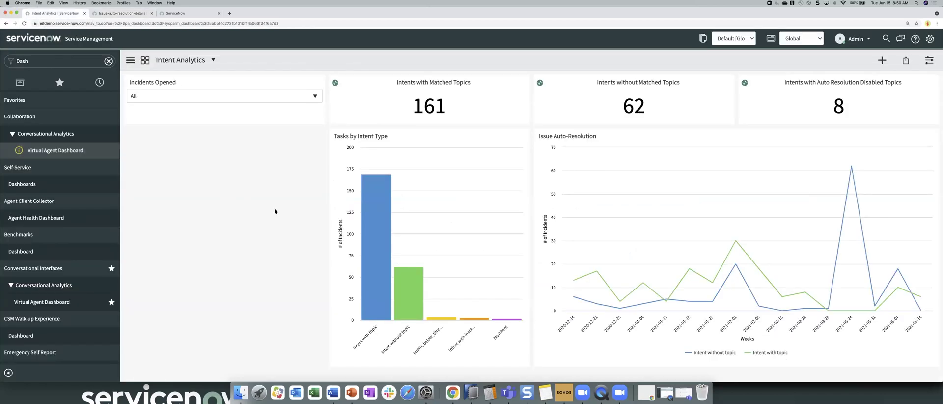